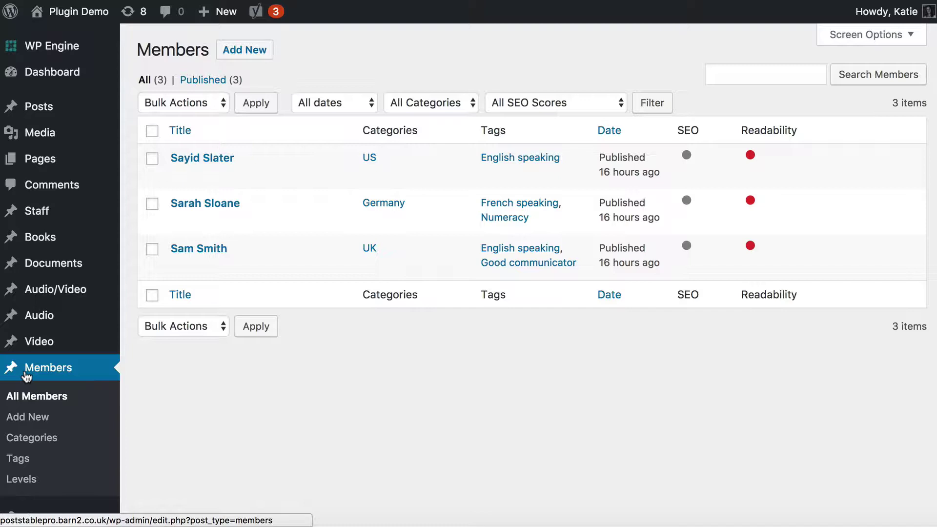
- Check the installed plugins list to confirm Posts Table Pro 1.4.7 is active
scroll(215, 418, down, 5)
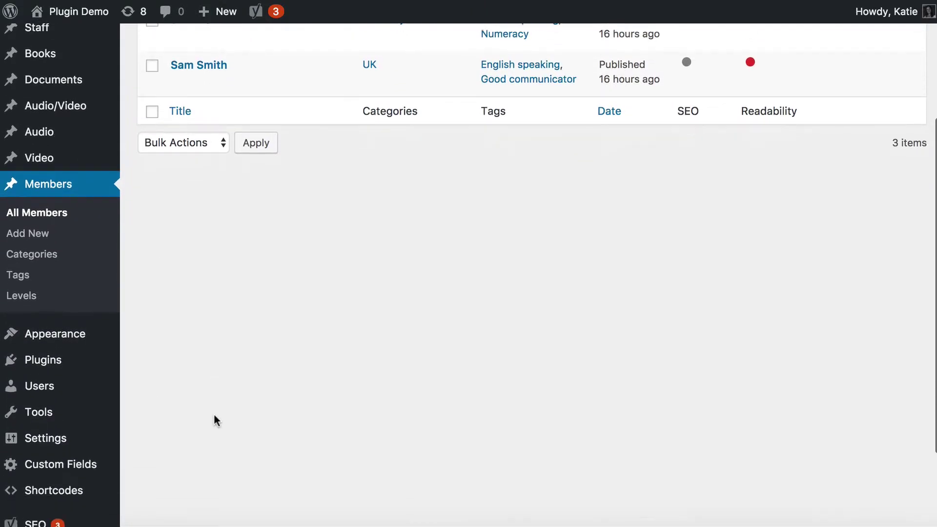
click(59, 338)
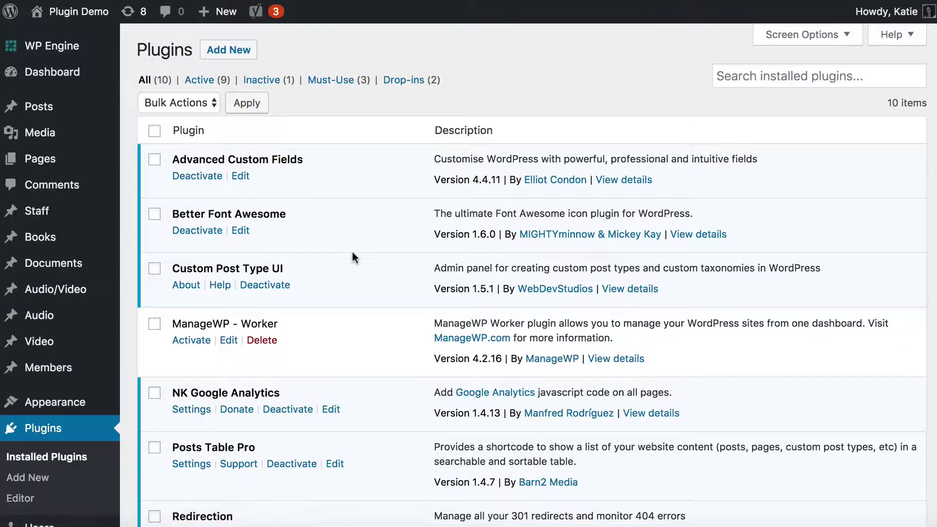
scroll(352, 251, down, 2)
scroll(351, 253, down, 3)
drag(256, 233, 174, 231)
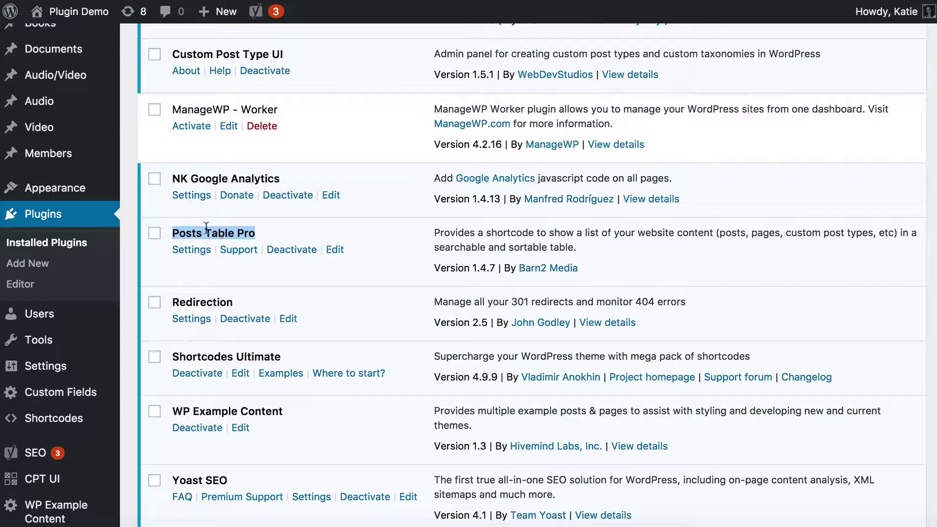
click(174, 233)
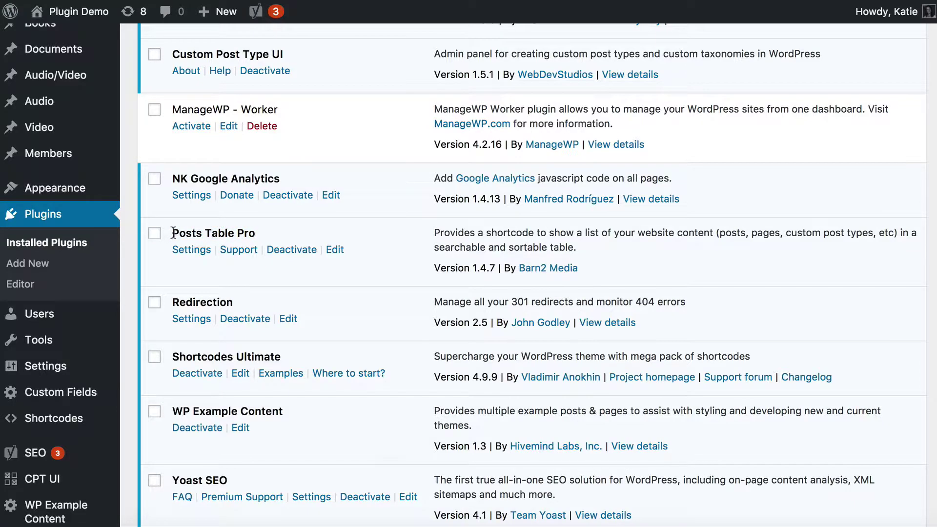
scroll(173, 233, up, 5)
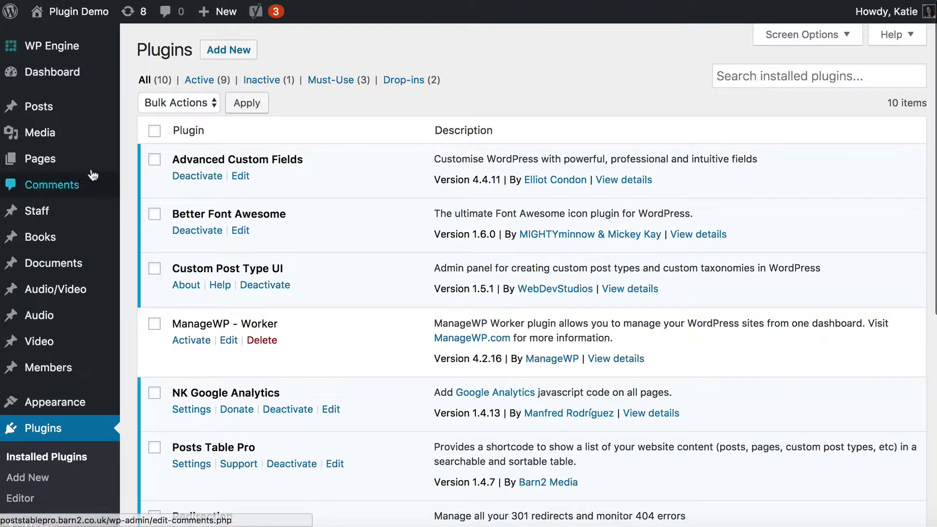
mouse_move(44, 159)
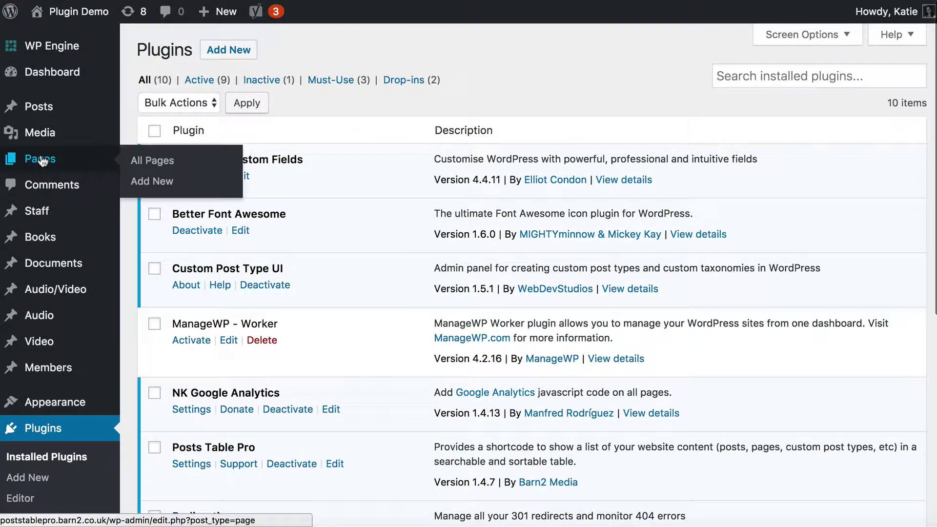
- Create a new page titled 'Member Directory' and type [posts_table into its body
click(148, 182)
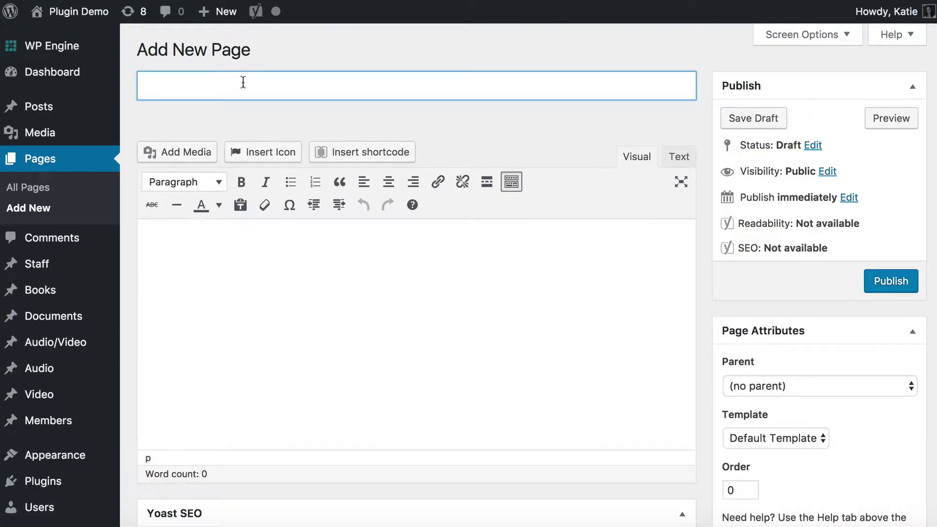
text(Member Directory)
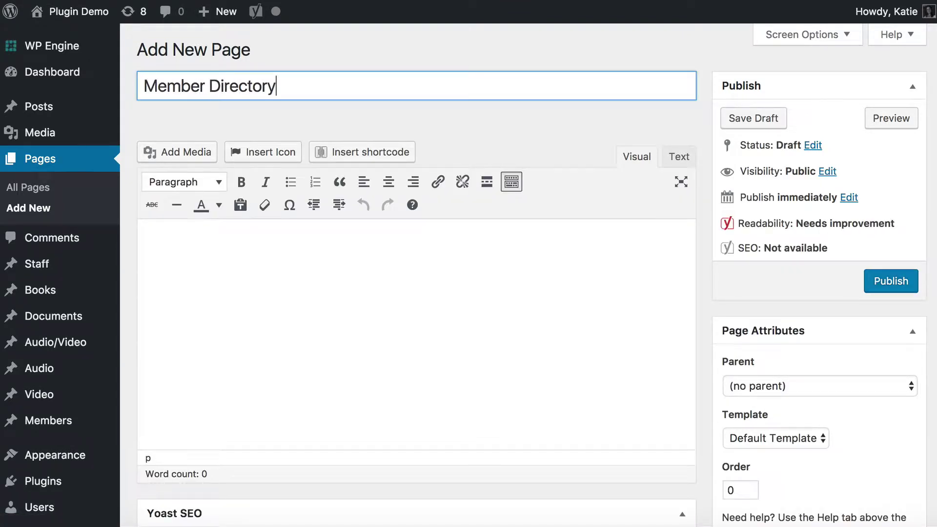
click(252, 247)
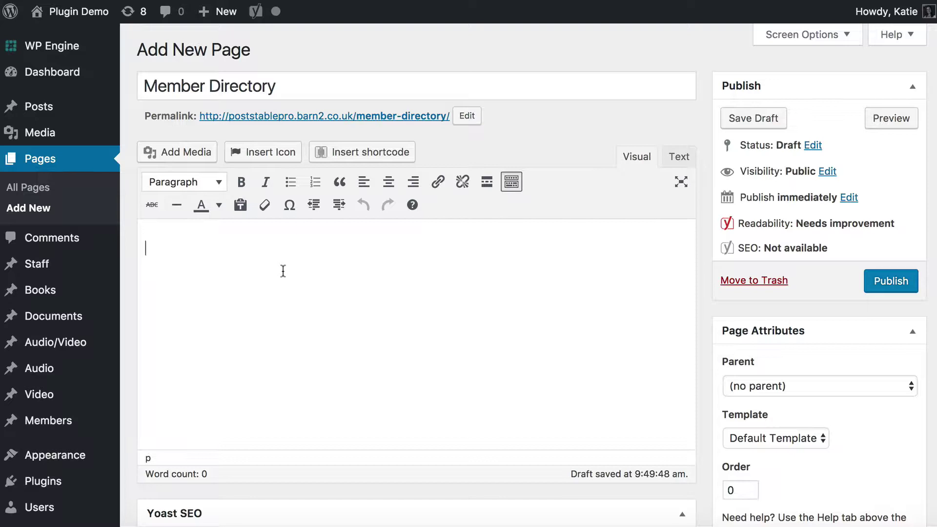
text([)
text(posts_table)
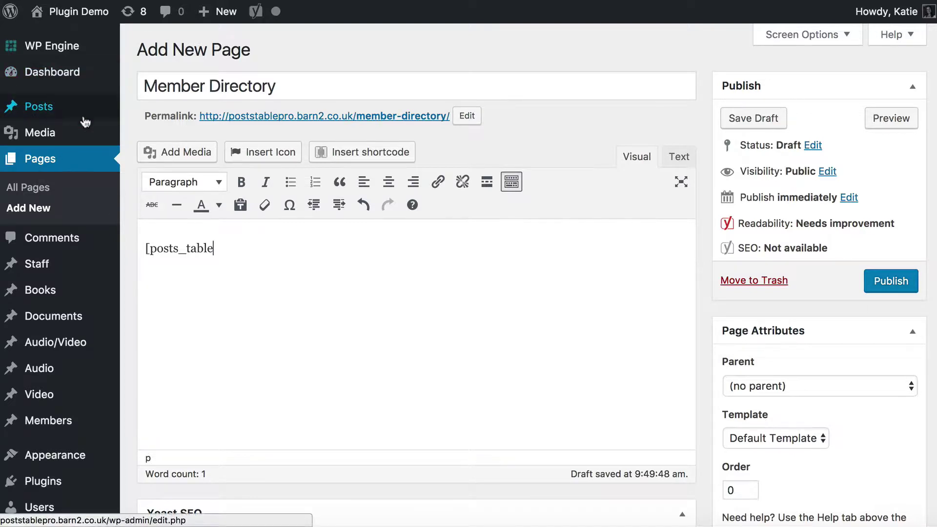
mouse_move(51, 108)
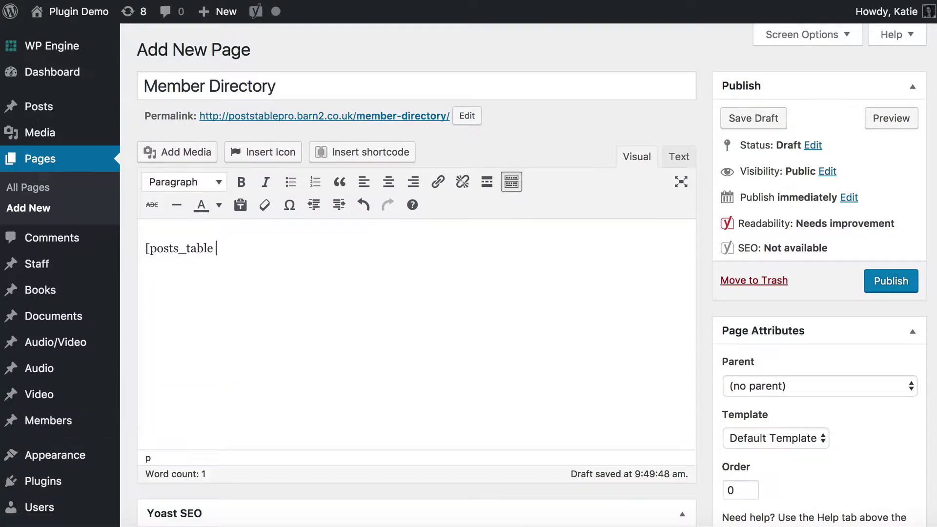
- Complete the shortcode as [posts_table post_type="members"] and publish the page
text(post_type="members")
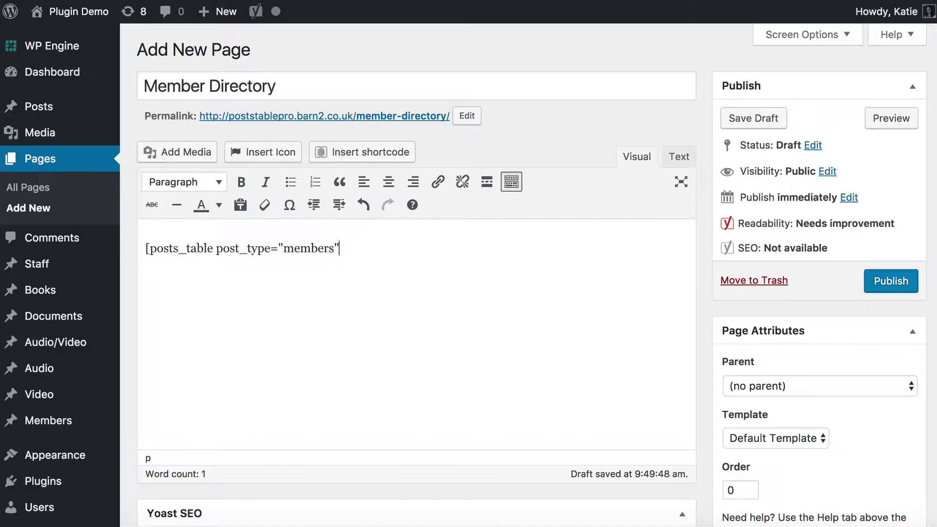
drag(294, 249, 335, 249)
double_click(303, 250)
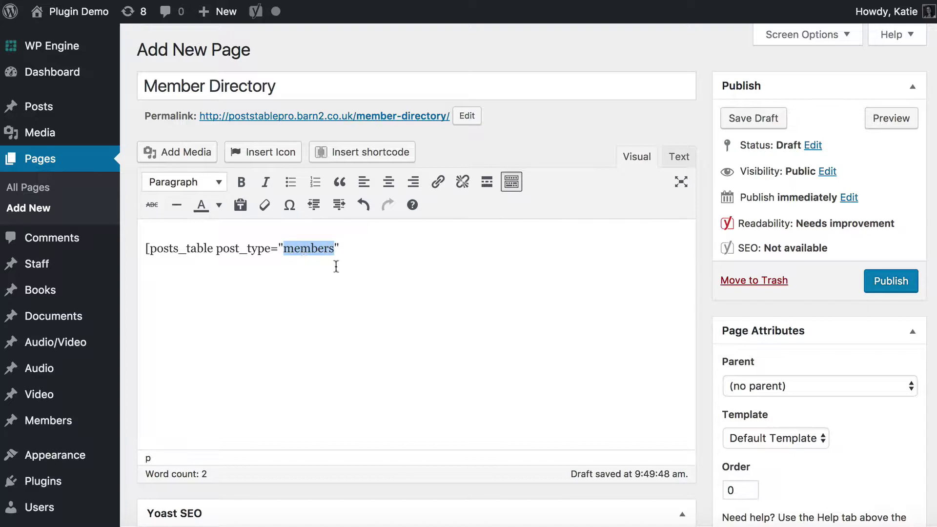
click(347, 248)
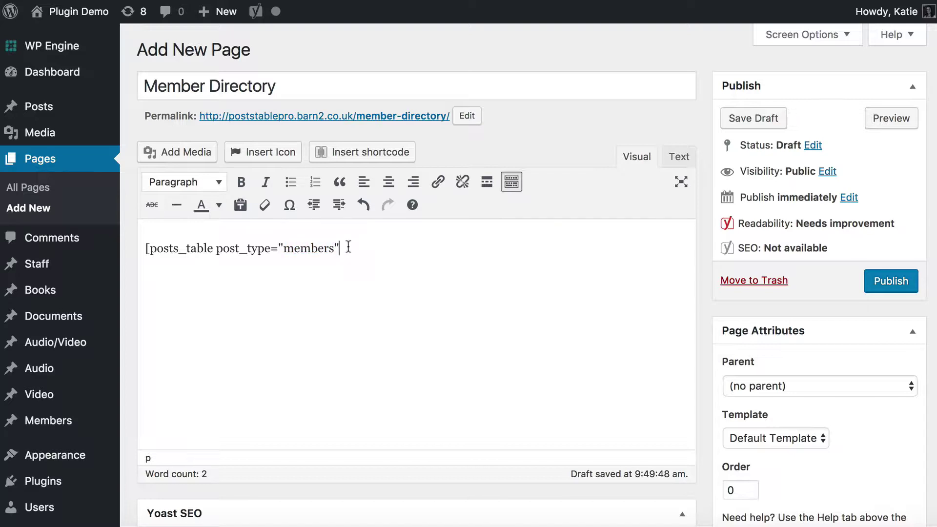
mouse_move(59, 436)
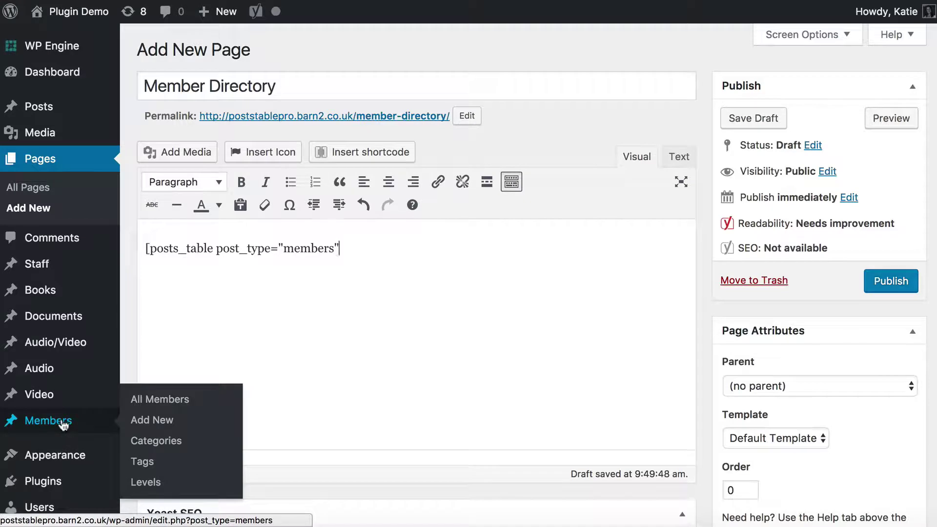
drag(285, 249, 335, 248)
click(353, 247)
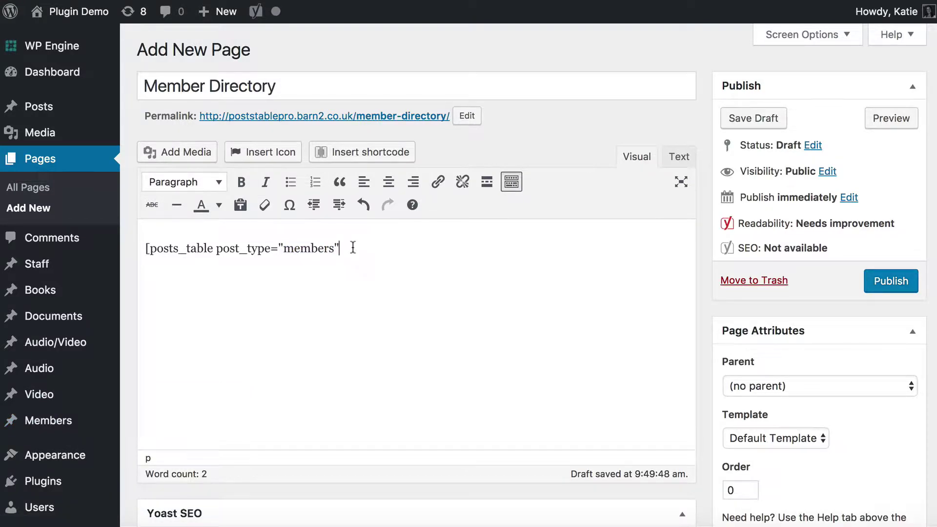
text(])
click(880, 282)
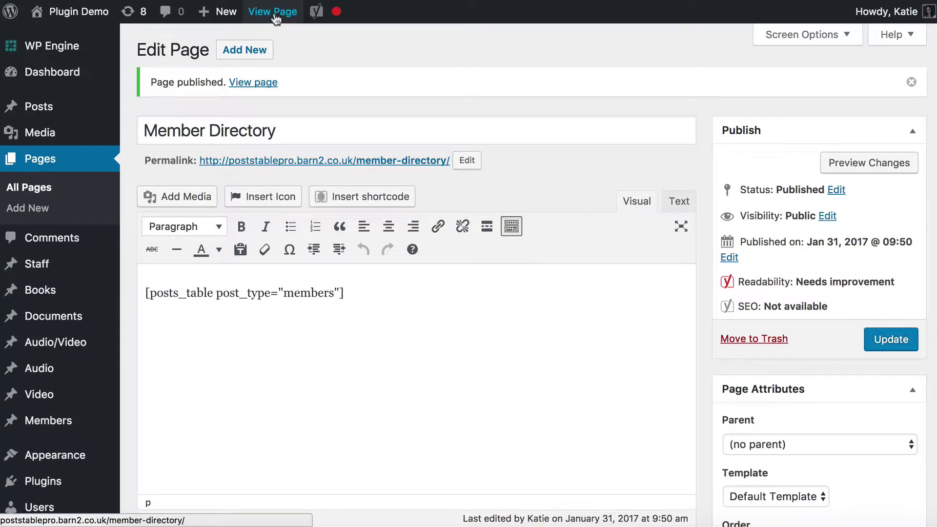
- View the published Member Directory page and scroll through its members table
click(276, 14)
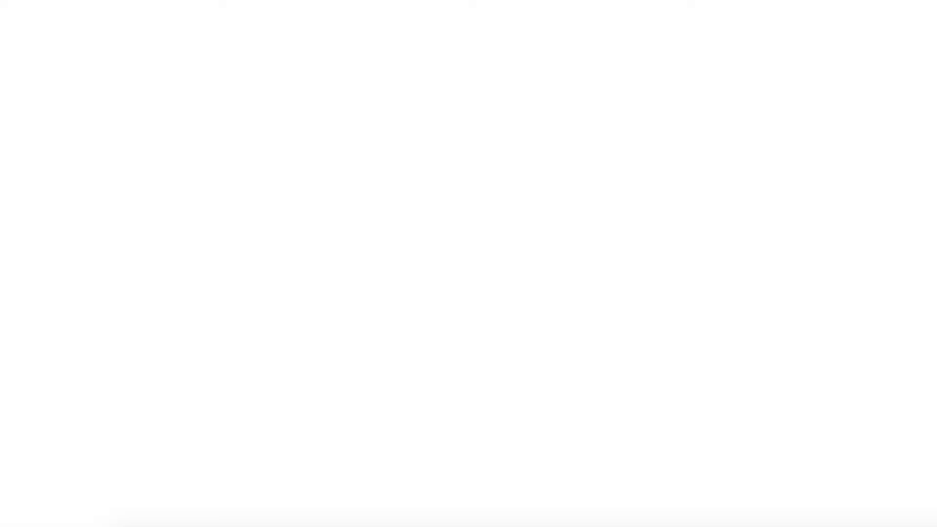
scroll(442, 292, down, 4)
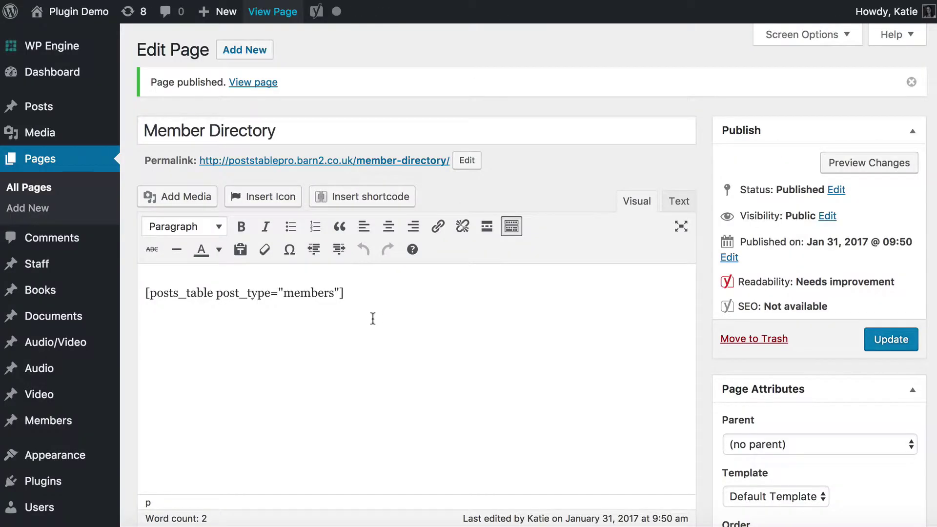
- Start a columns attribute in the shortcode listing image, title, excerpt and categories
click(341, 292)
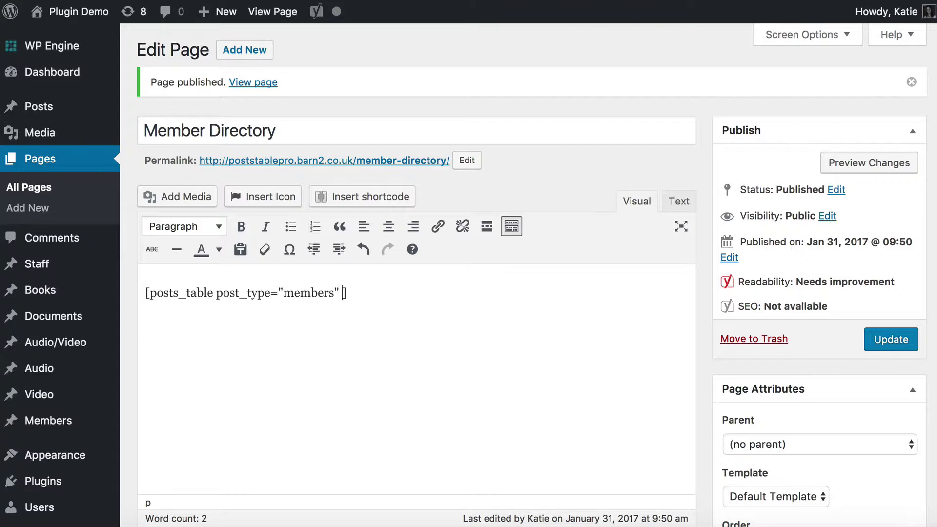
text(columns)
text(")
text(imase)
key(BackSpace)
key(BackSpace)
text(ge)
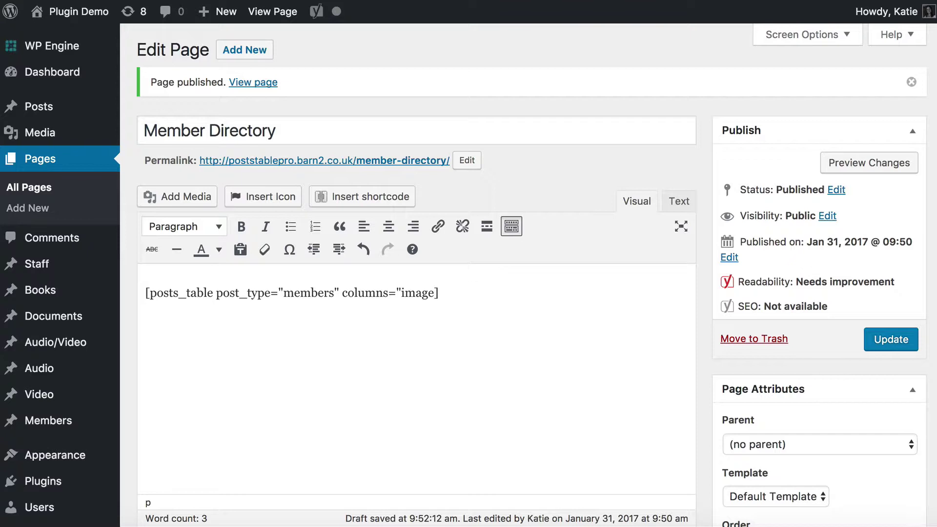
text(,title)
text(,)
text(ex)
text(cerpt)
text(,categorie)
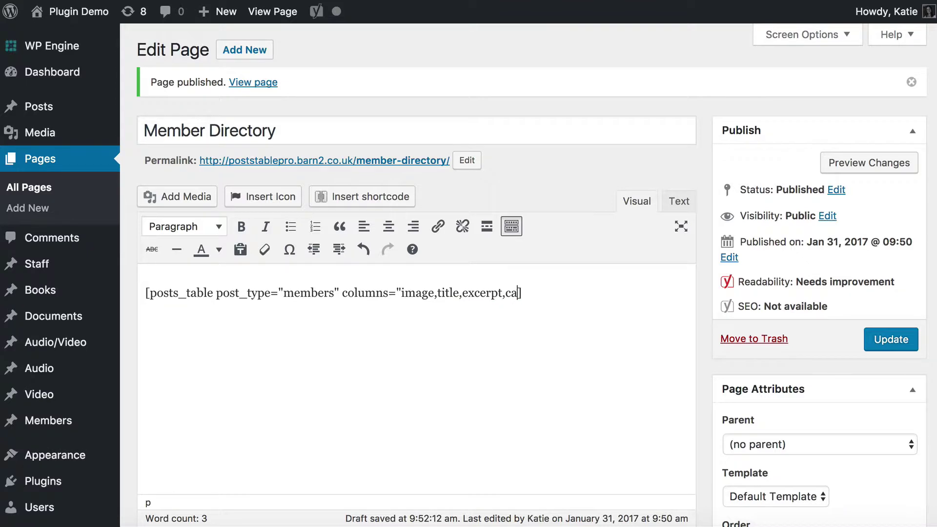
text(s)
- Extend the columns list with cf:phone and tax:level and close the attribute's quote
text(,)
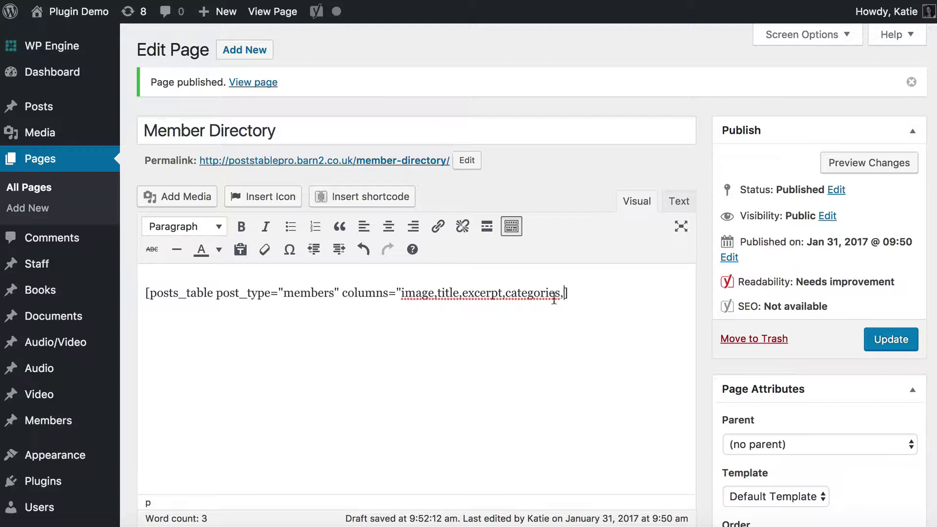
text(cf:)
text(phone)
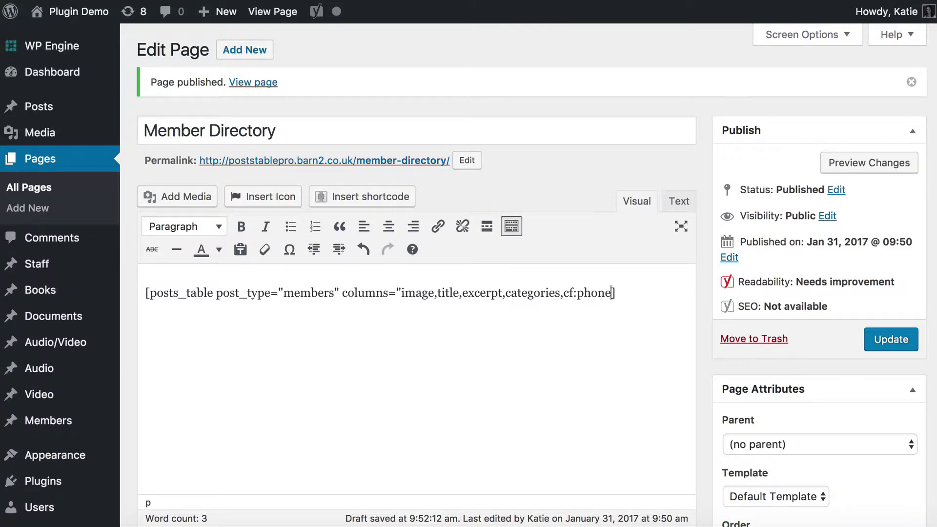
text(,)
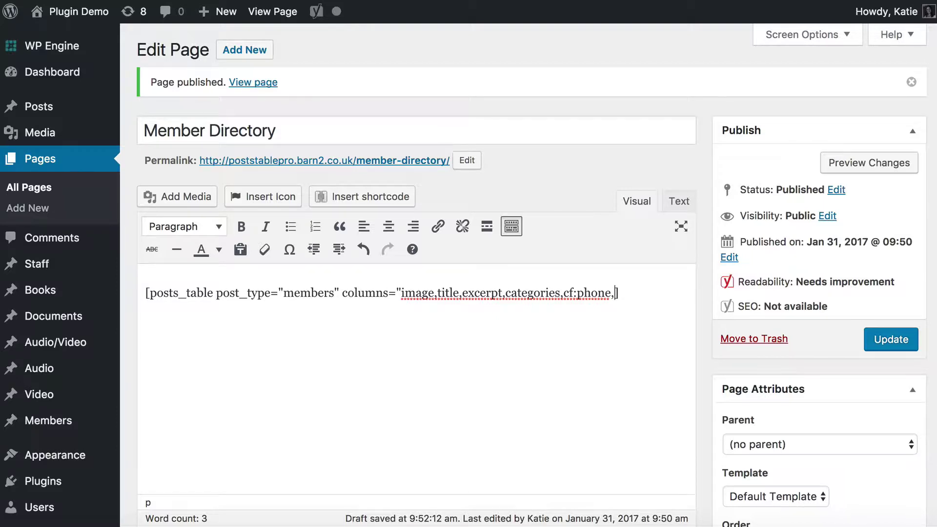
mouse_move(58, 424)
text(tax:level)
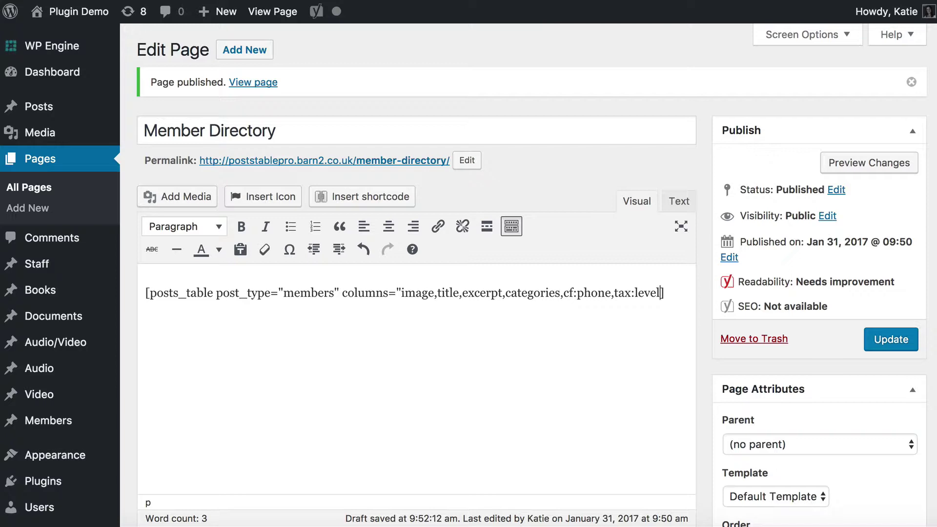
text(")
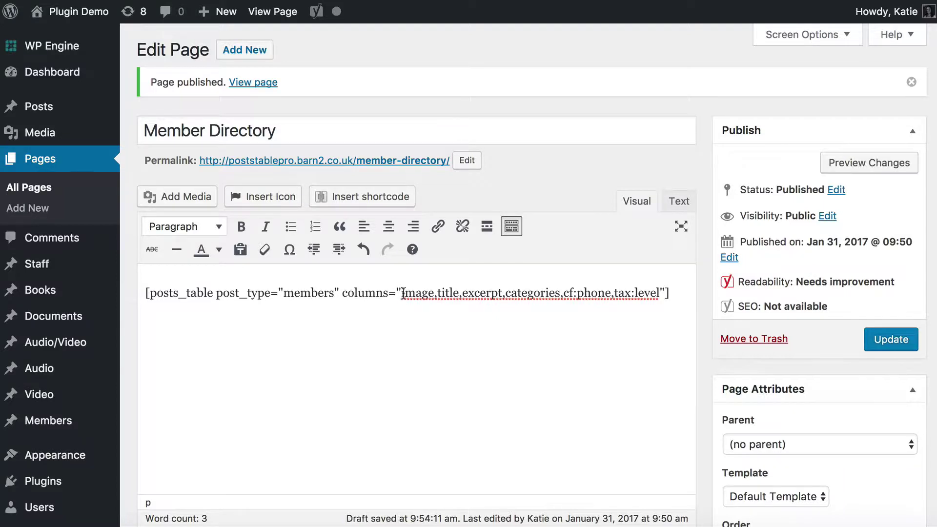
drag(401, 292, 660, 286)
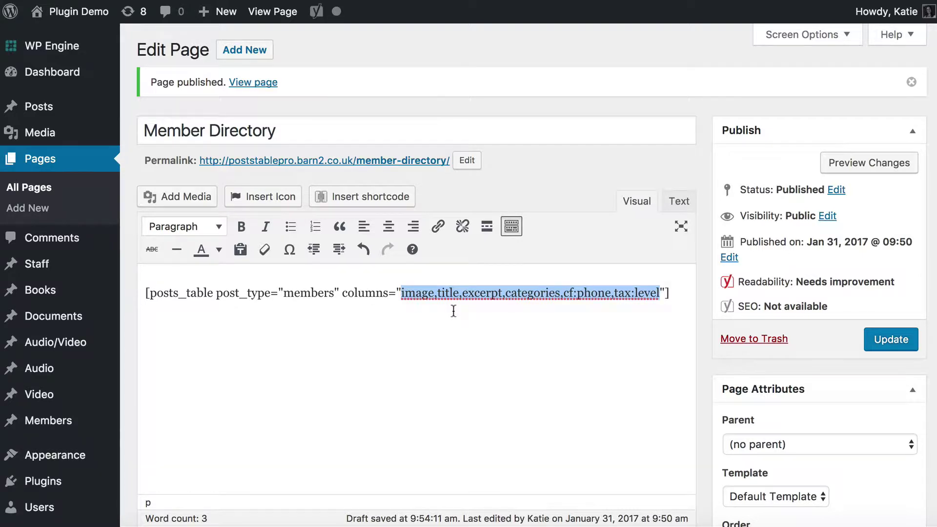
click(435, 293)
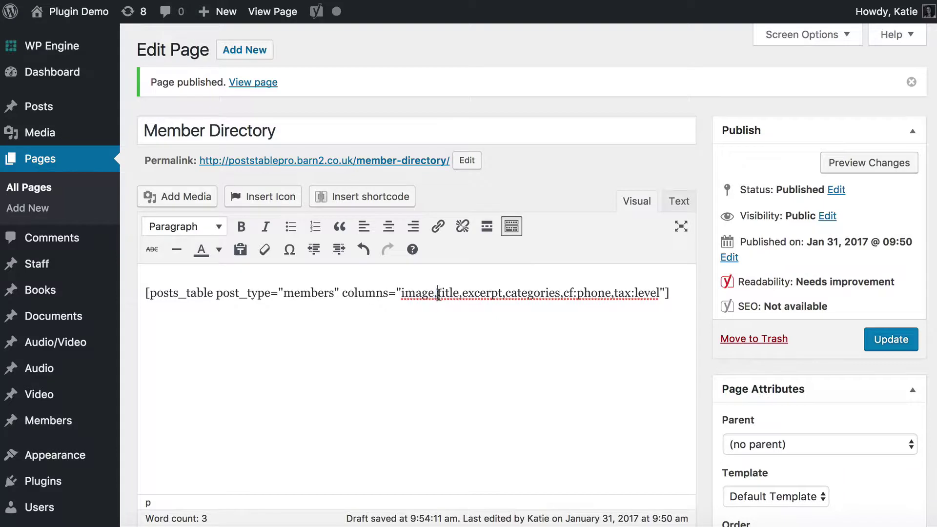
- Update the page and reload the live page to check the new columns
click(890, 341)
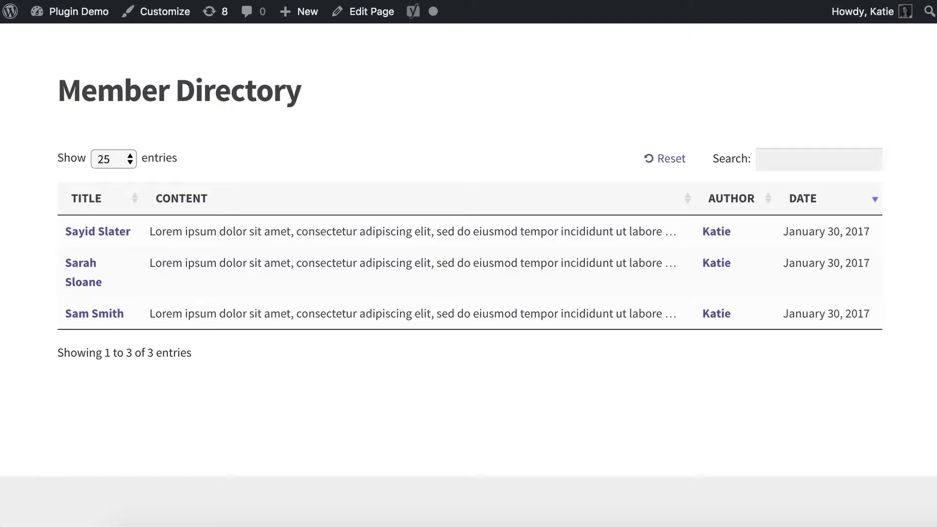
key(super+r)
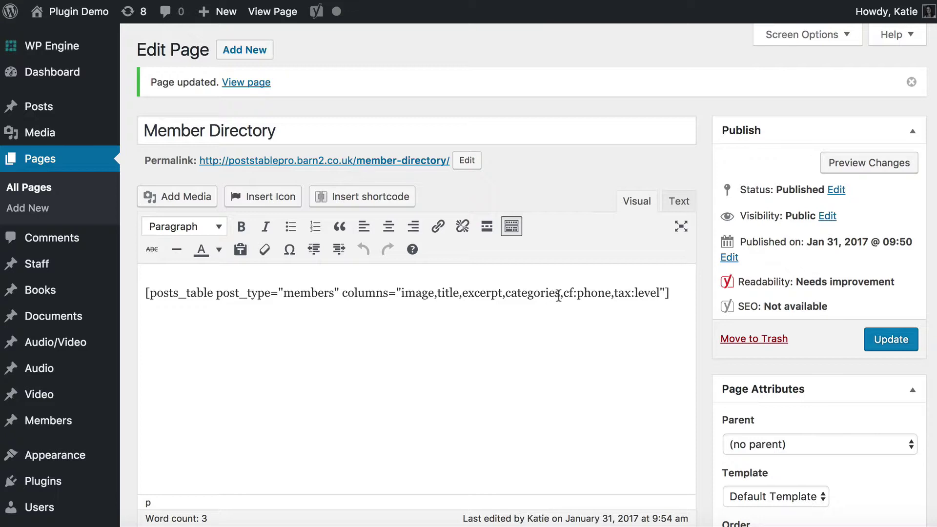
- Change categories to categories:Country in the shortcode and update the page
click(560, 292)
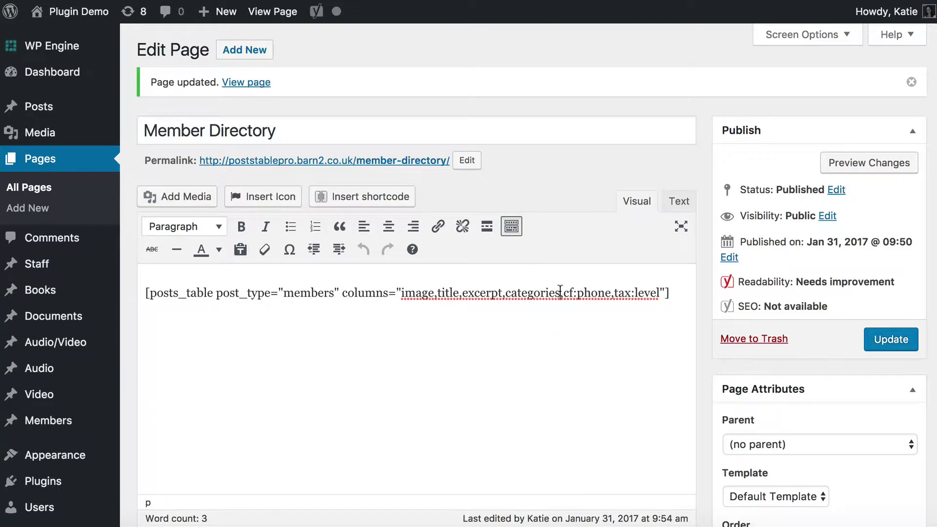
text(:co)
key(BackSpace)
key(BackSpace)
text(Country)
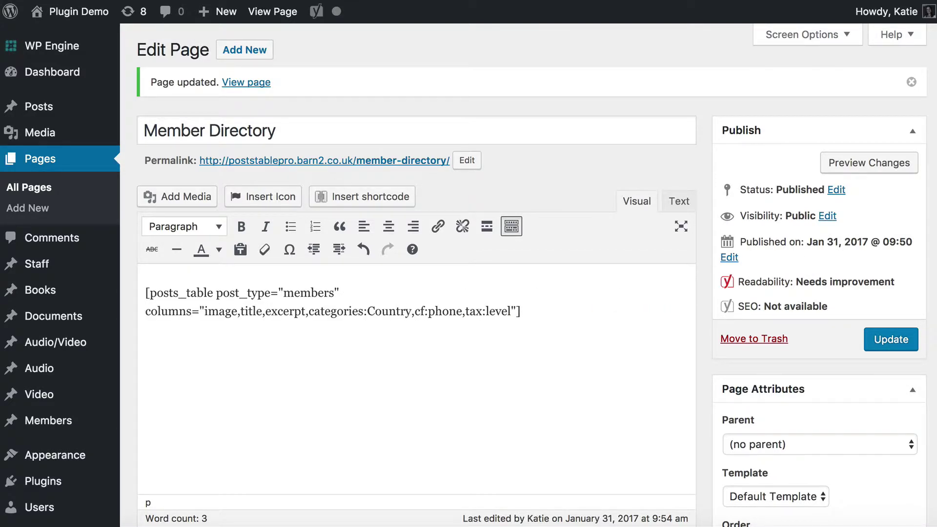
click(413, 325)
click(360, 312)
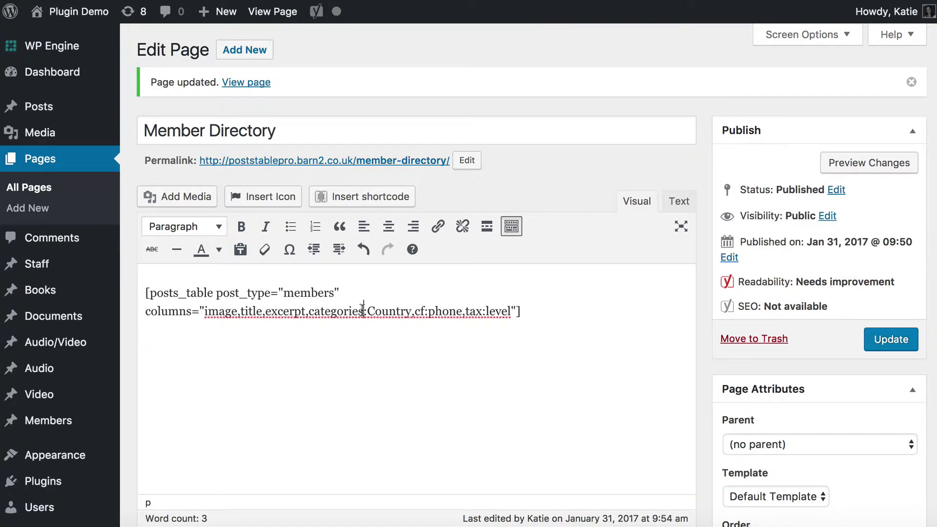
drag(364, 312, 411, 310)
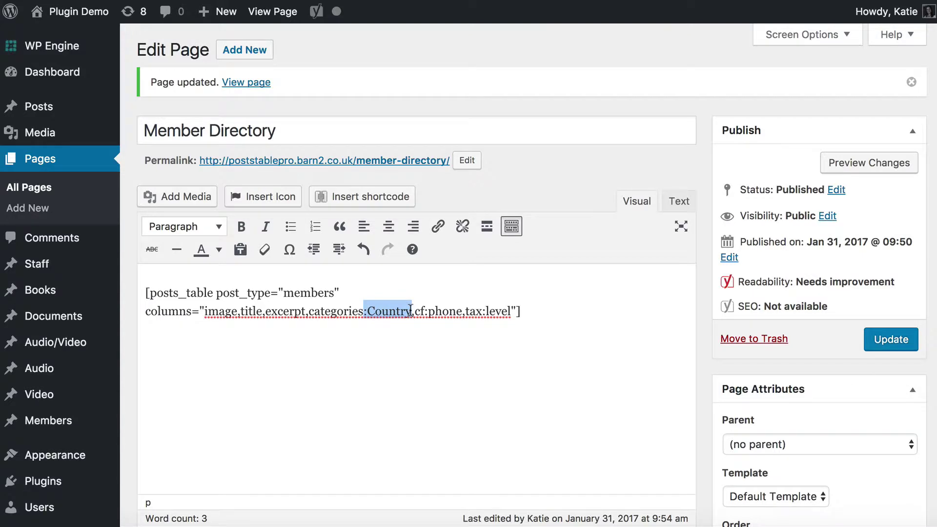
click(411, 311)
click(891, 339)
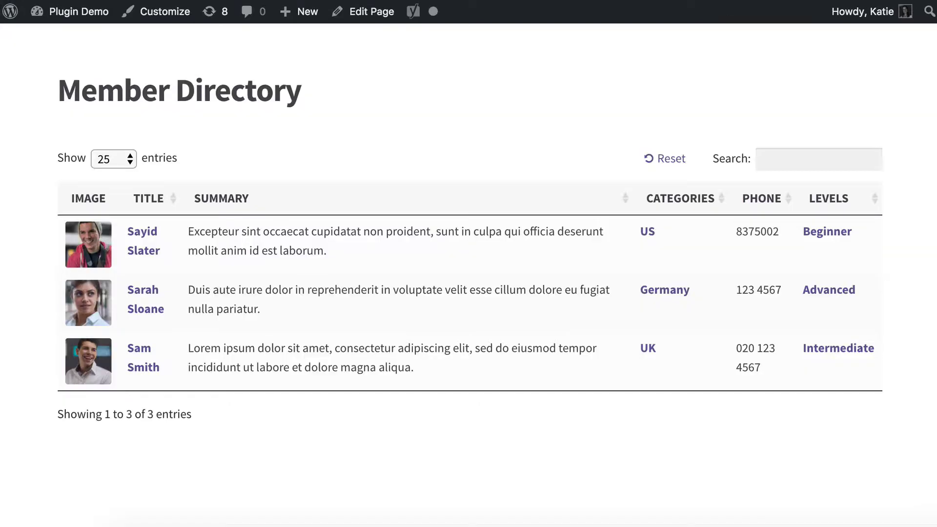
- Test sorting by title, Summary and level, the Germany filter, and a 'beginn' search
key(ctrl+r)
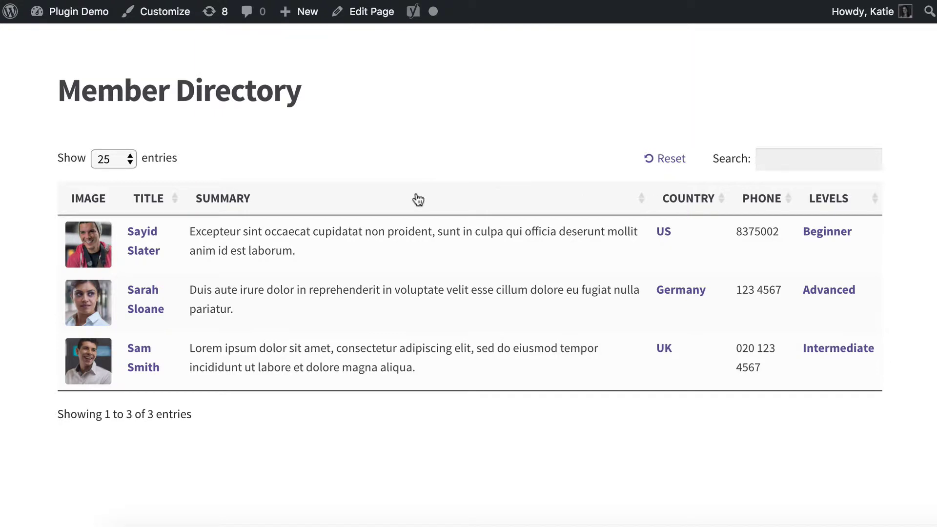
click(151, 201)
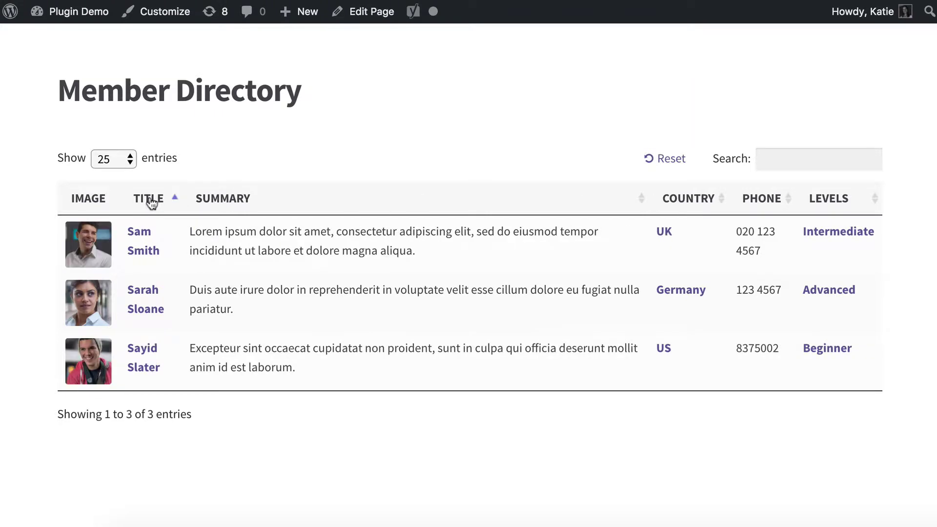
click(226, 202)
click(827, 204)
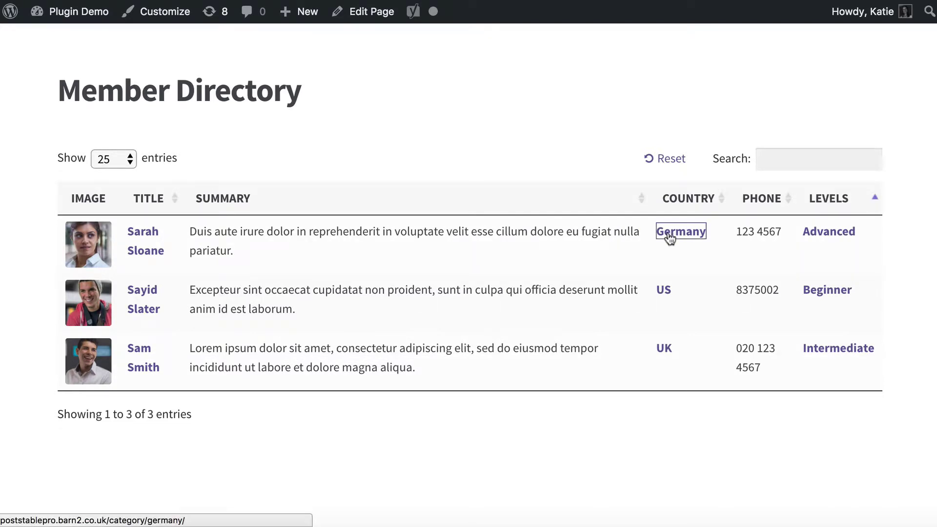
click(669, 238)
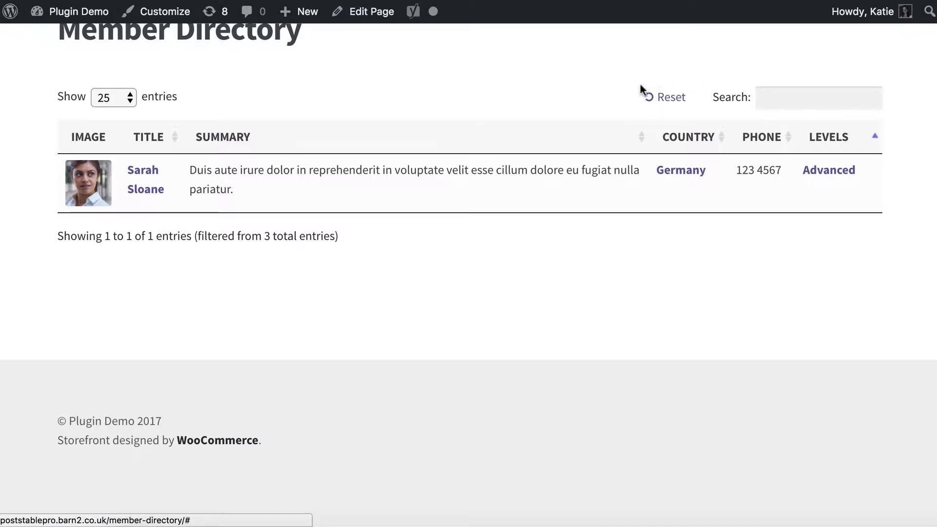
click(671, 98)
click(790, 98)
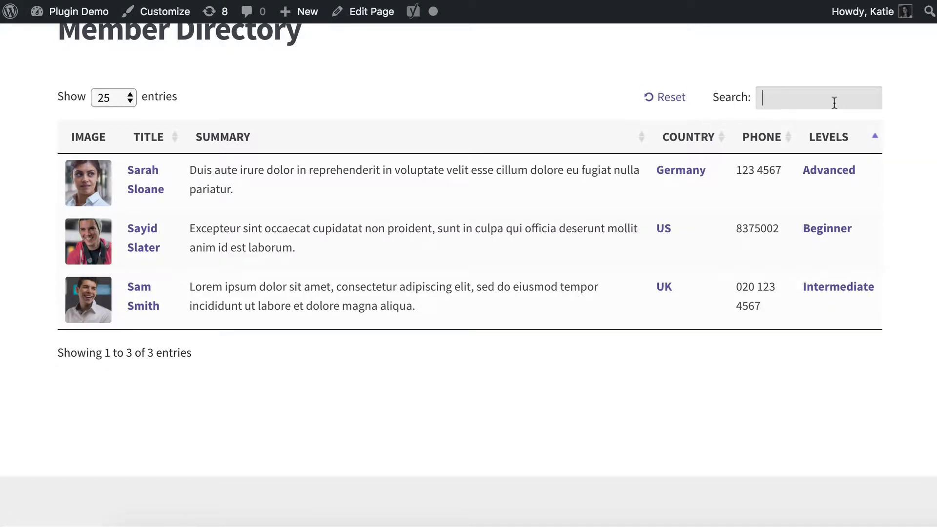
text(beginn)
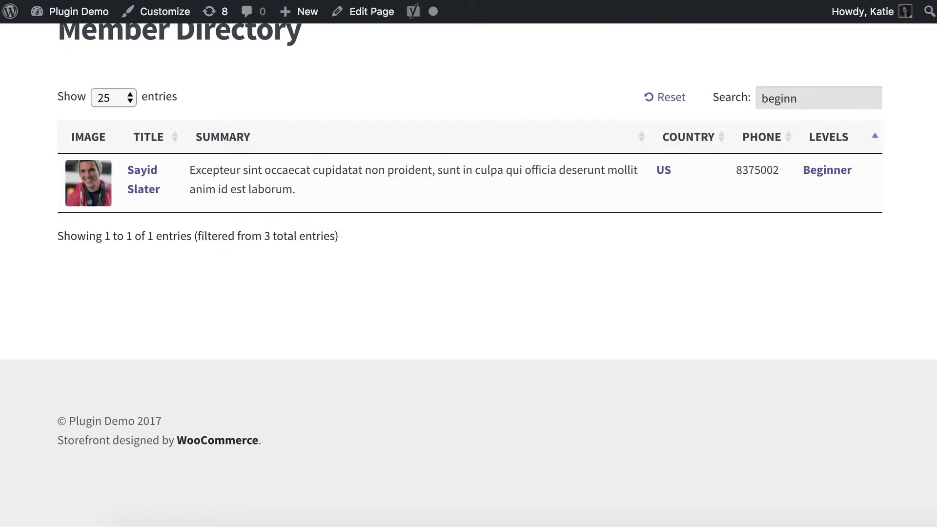
click(671, 99)
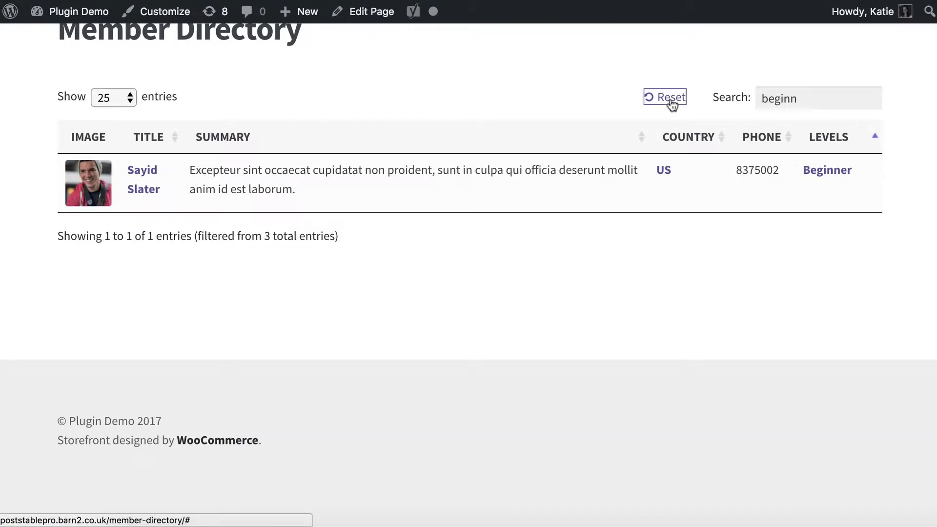
- Keep 25 entries per page and point out the entries count, Show entries and Search controls
click(119, 100)
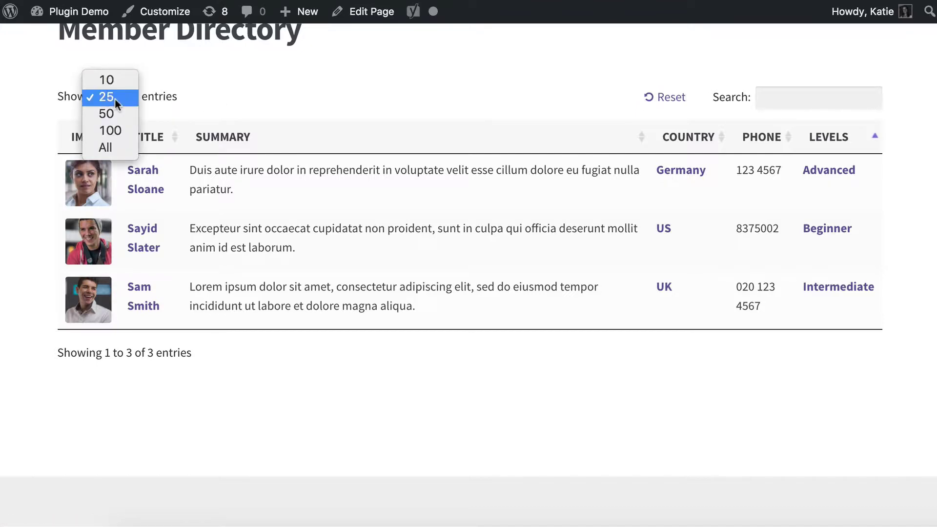
click(190, 96)
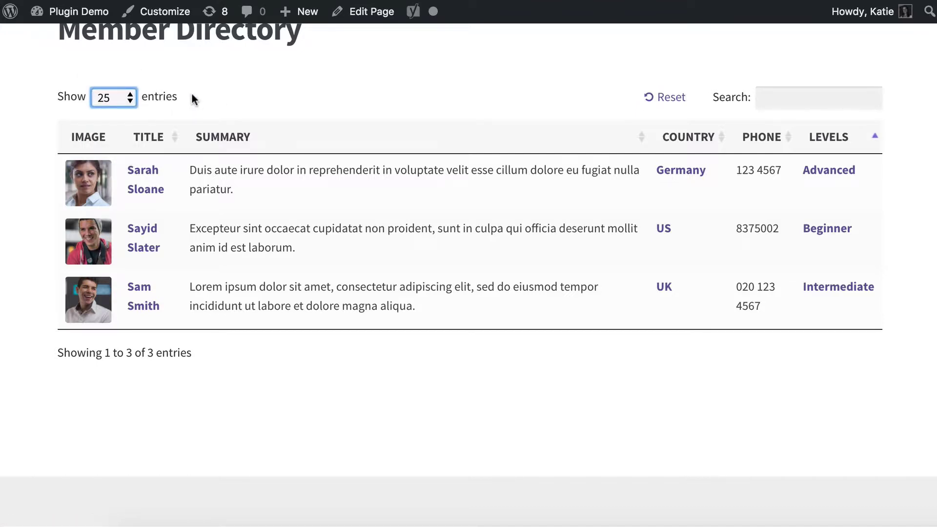
scroll(192, 97, up, 2)
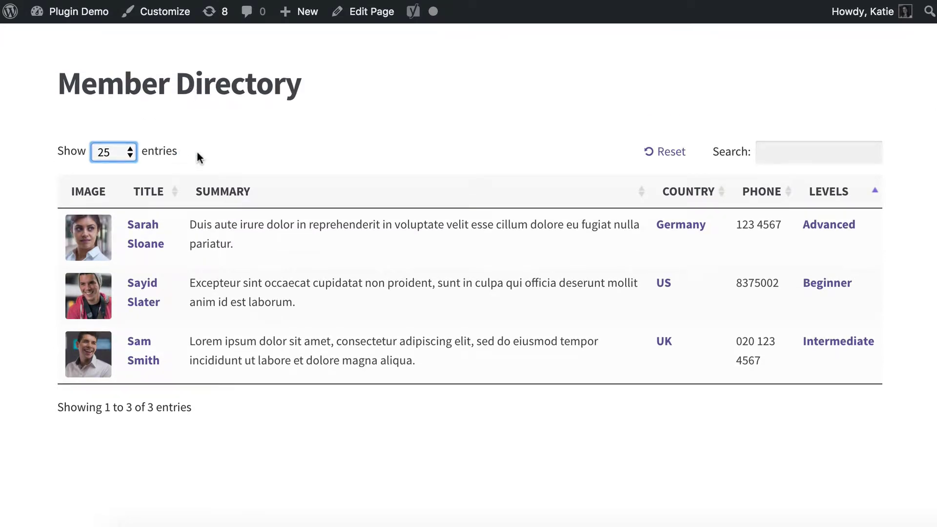
drag(57, 407, 209, 408)
drag(64, 152, 142, 154)
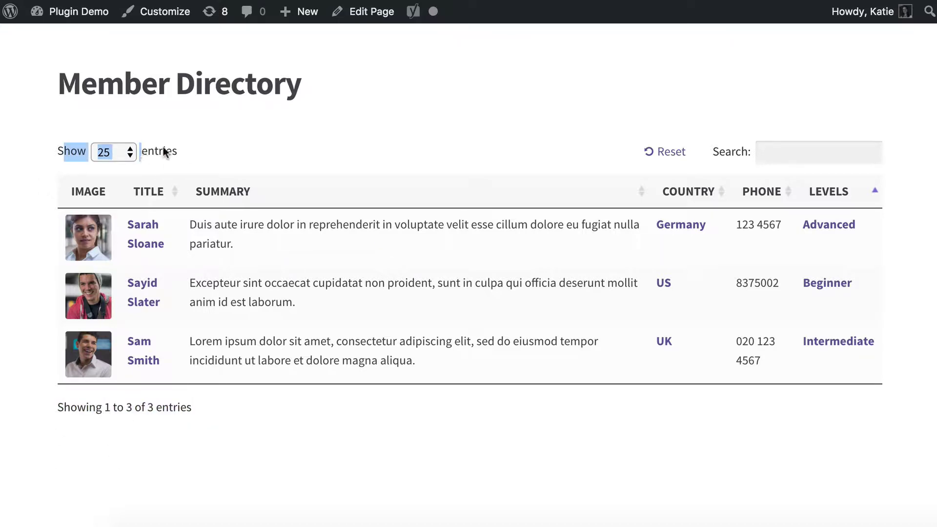
drag(726, 153, 821, 158)
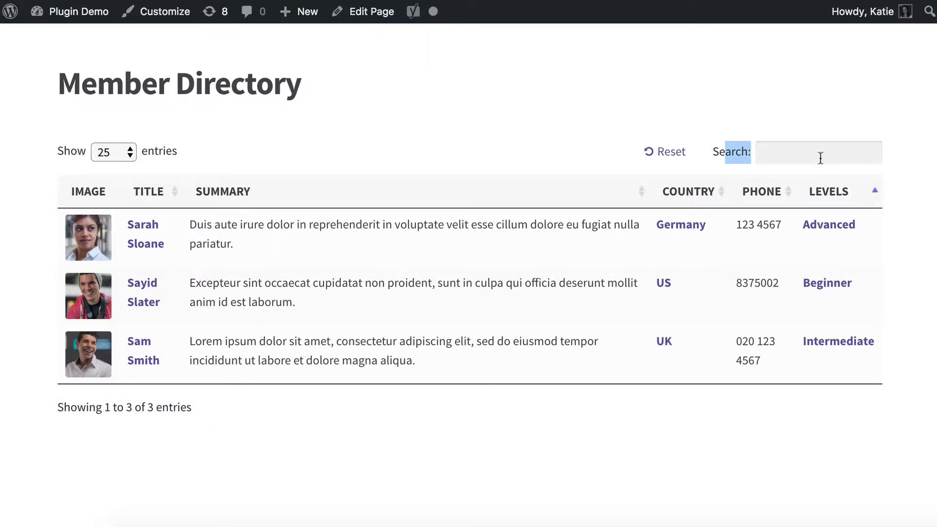
click(512, 140)
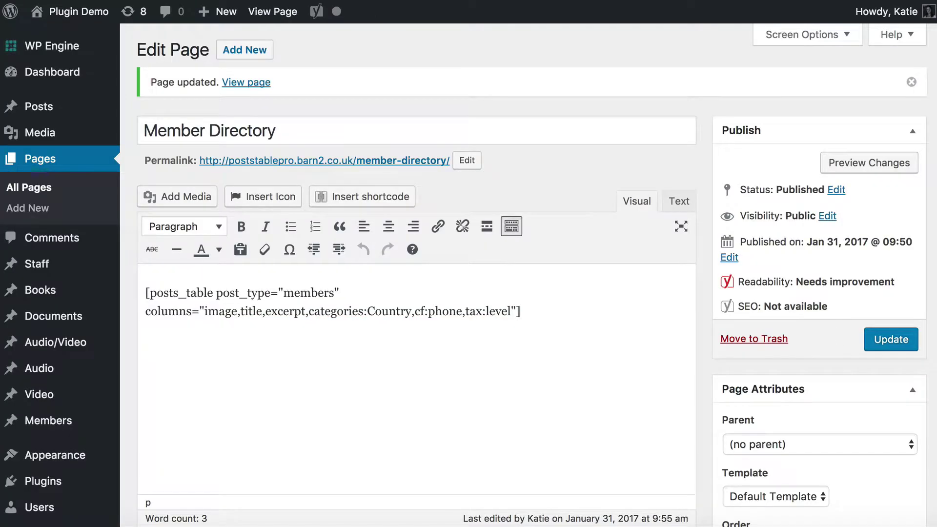
- Append filters="true" to the end of the shortcode and update the page
click(518, 324)
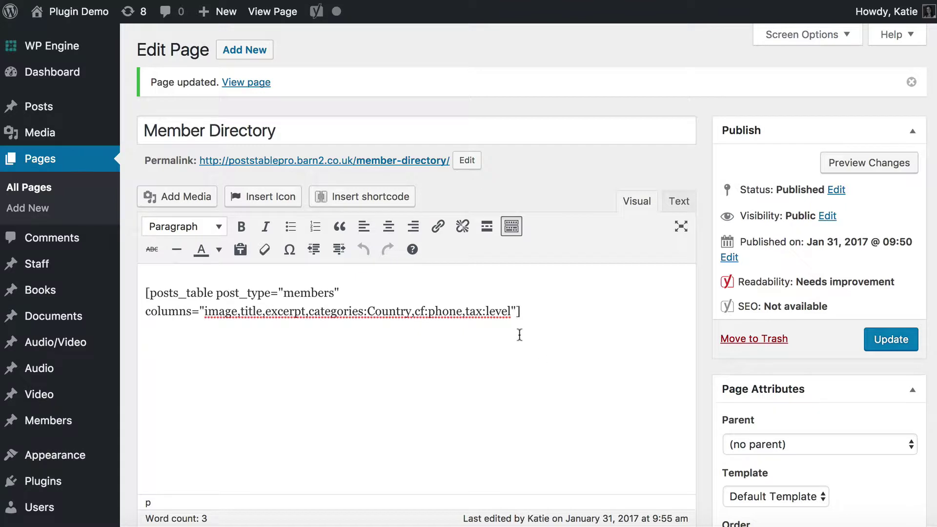
text(filters="true")
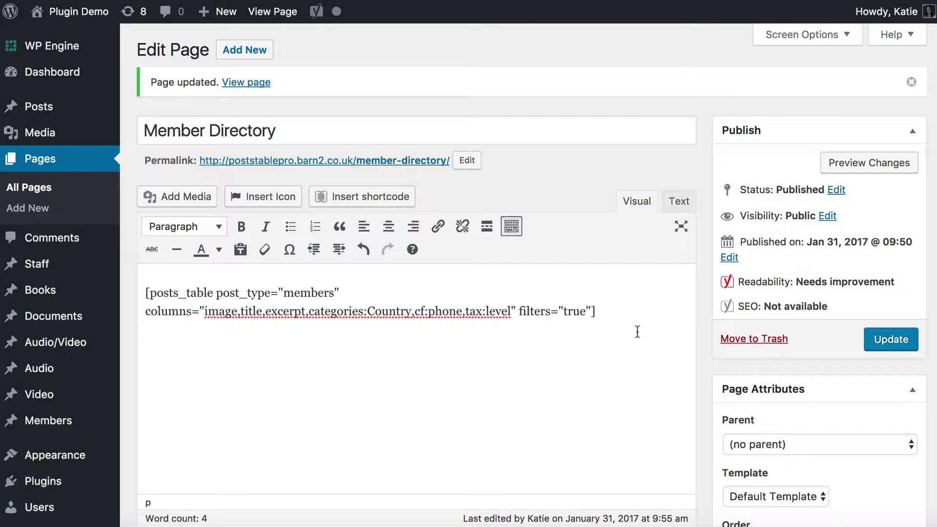
click(884, 338)
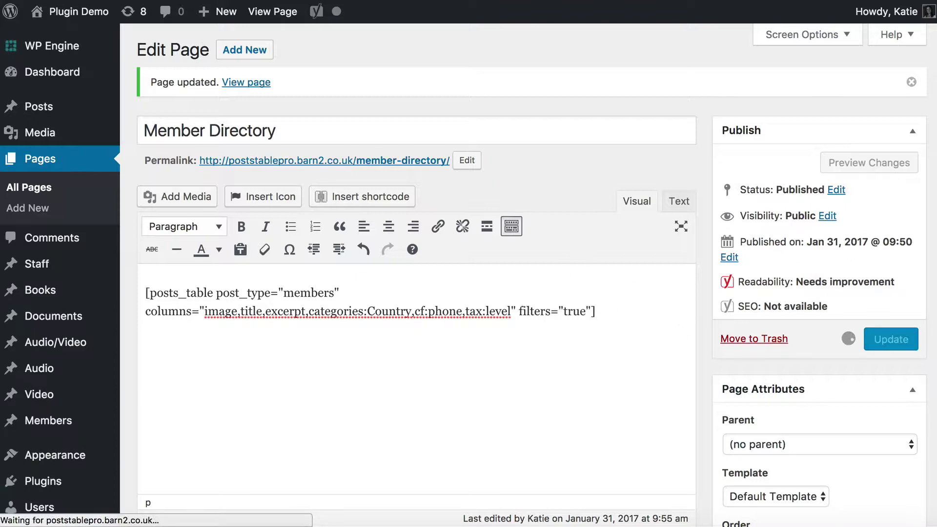
- Reload the Member Directory and inspect the Country and Levels filter options without choosing any
key(super+r)
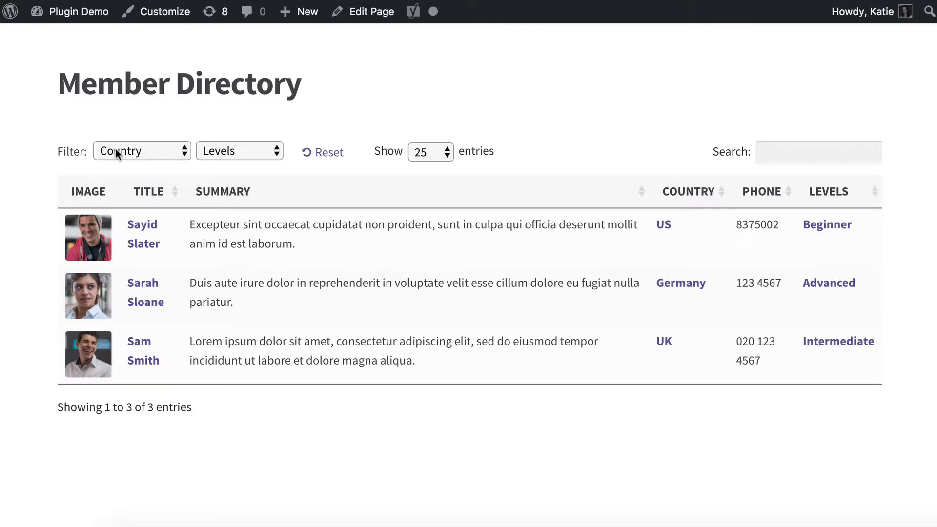
click(134, 152)
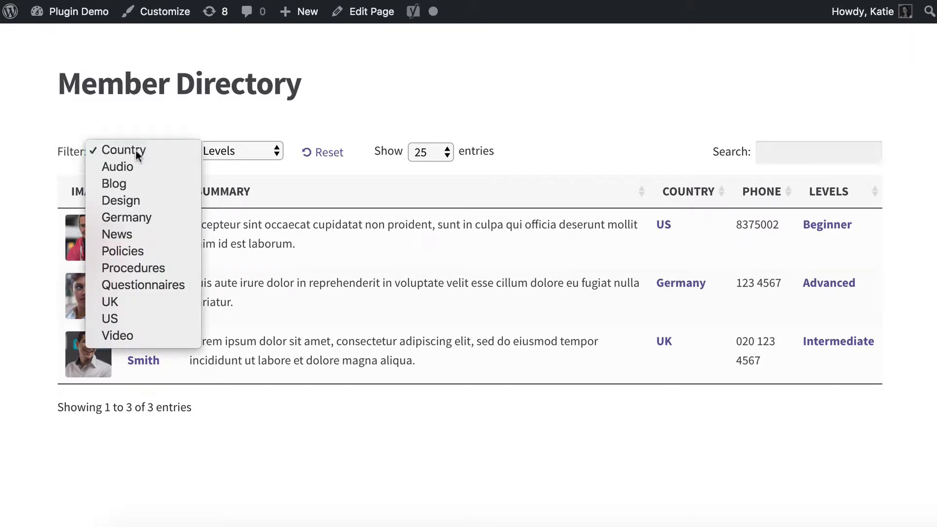
click(135, 150)
click(262, 148)
click(262, 149)
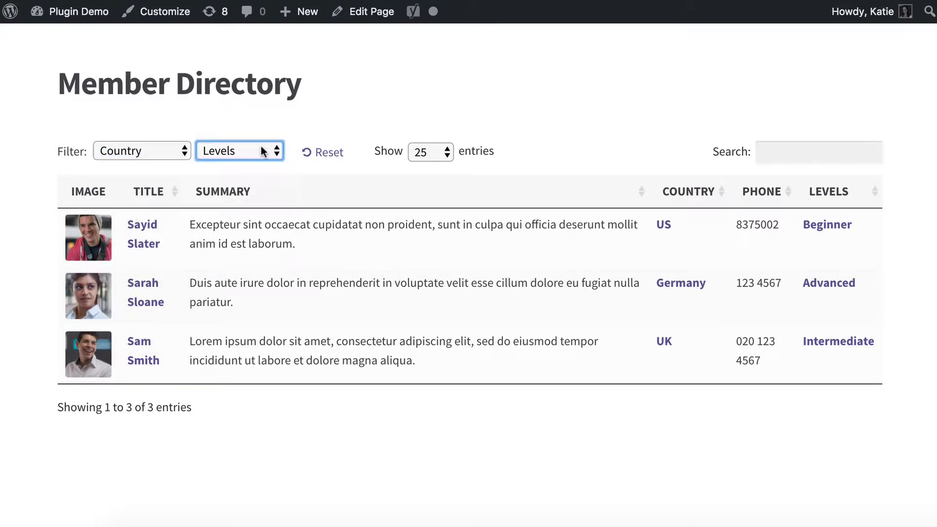
click(240, 128)
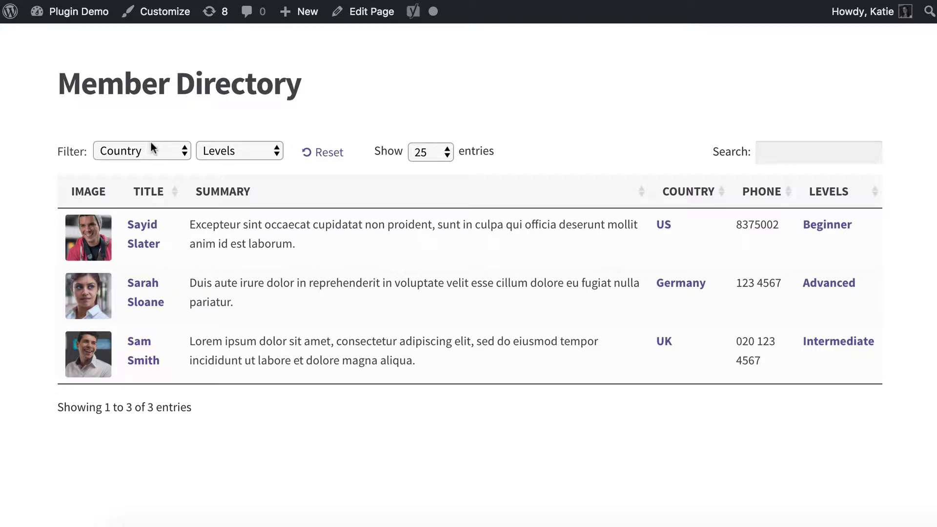
click(120, 148)
click(116, 147)
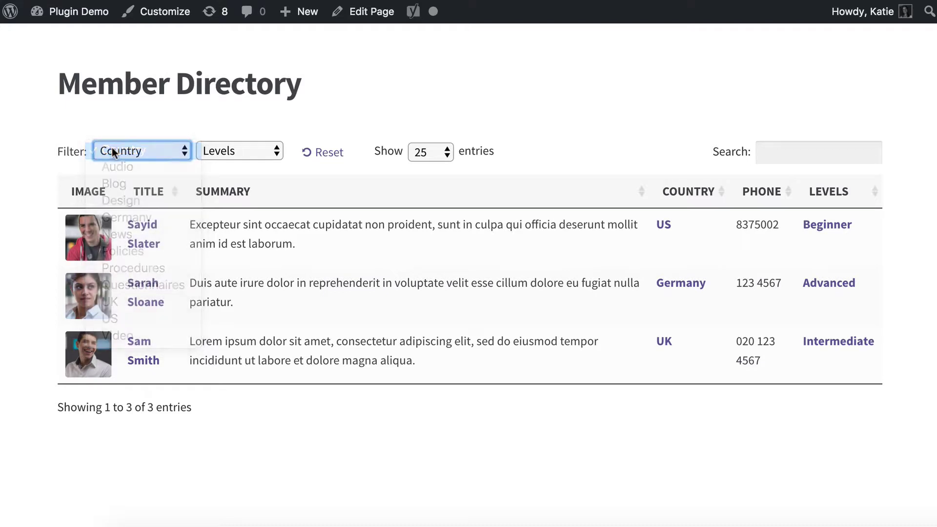
click(225, 151)
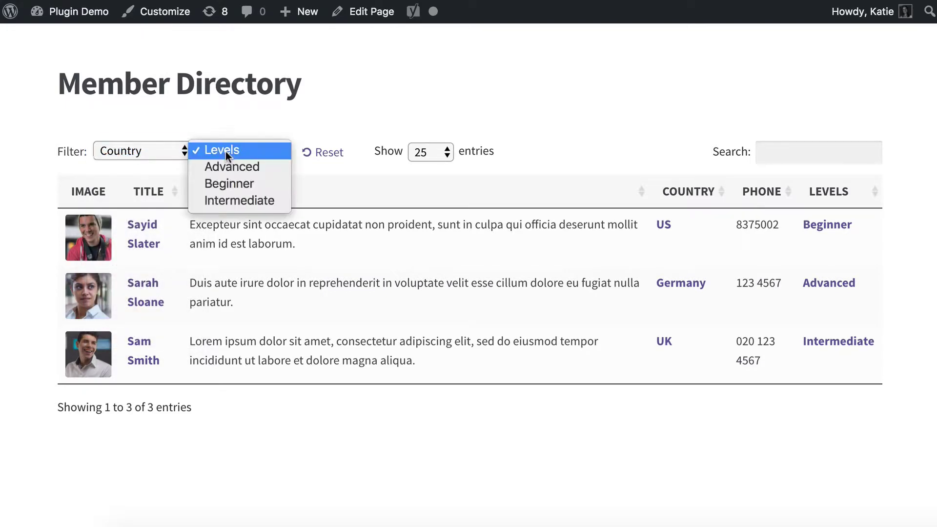
click(225, 152)
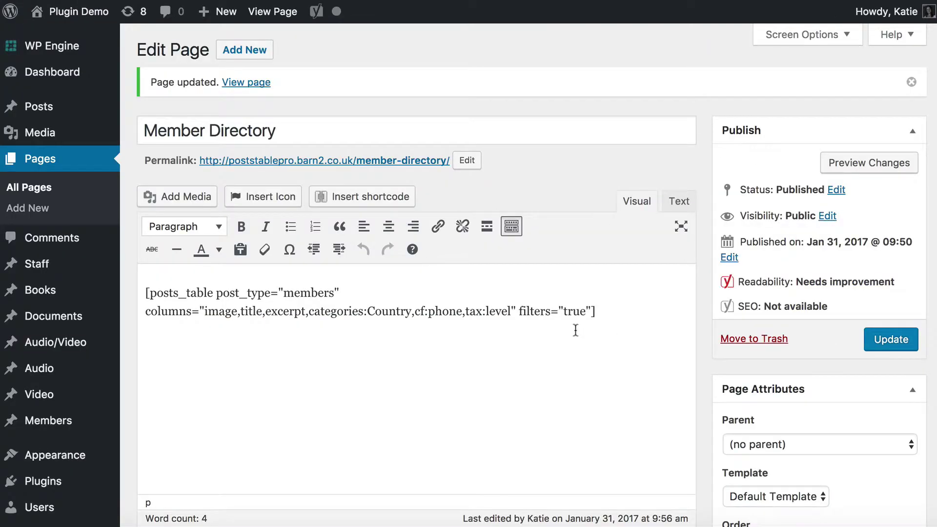
- Change the shortcode's filters value from true to categories and update the page
drag(564, 311, 587, 311)
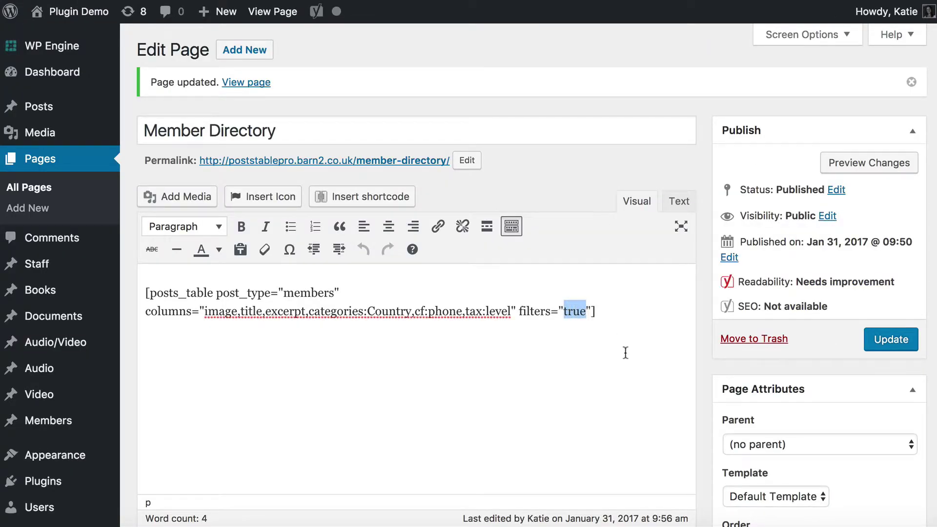
text(categories)
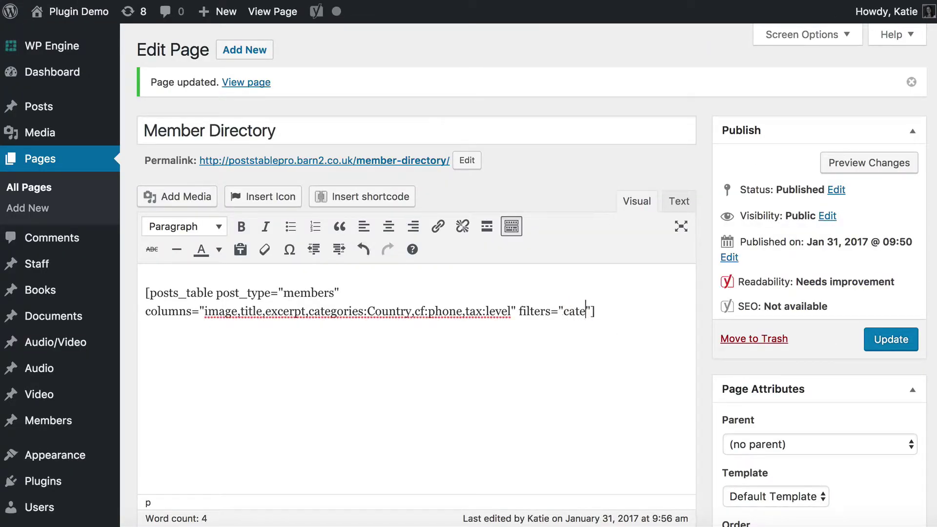
click(899, 337)
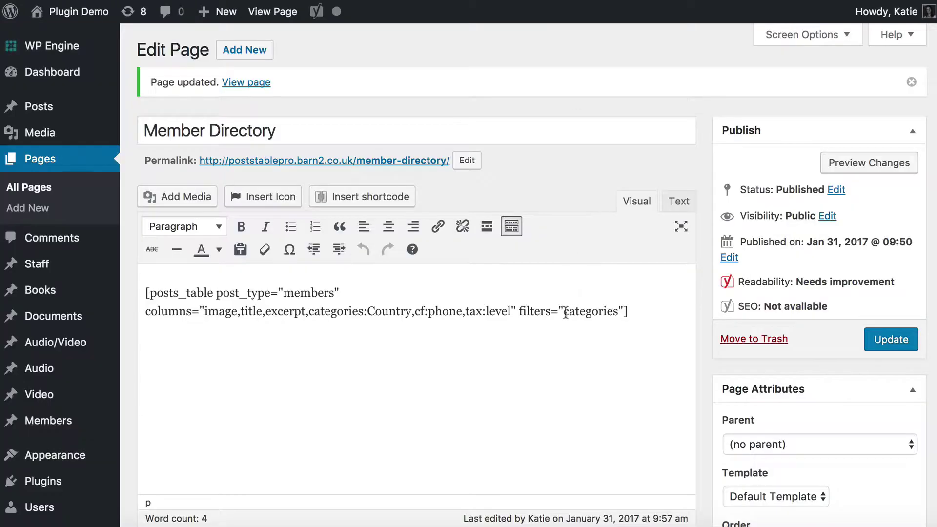
- Replace the filters value categories with true in the shortcode
drag(564, 311, 619, 312)
text(true)
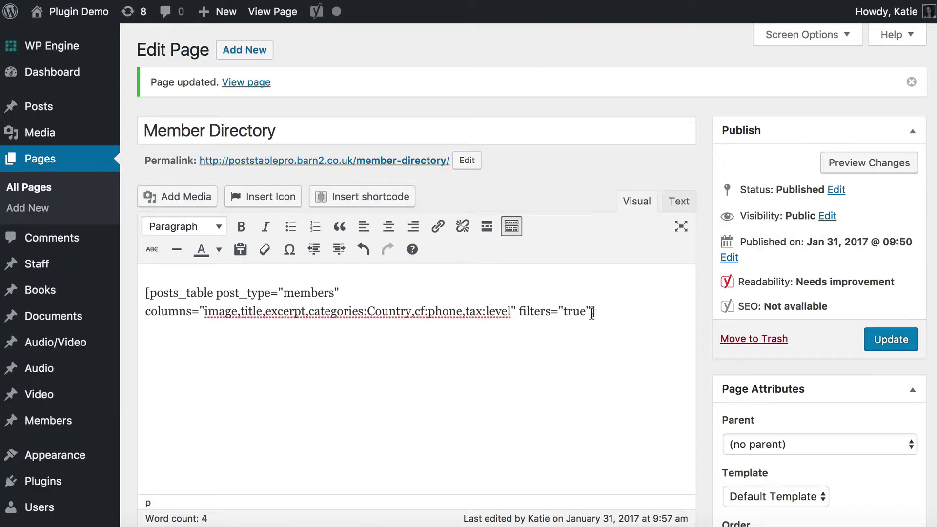
- Add sort_by="title" after filters="true" in the shortcode and update the page
text(sort_by="title")
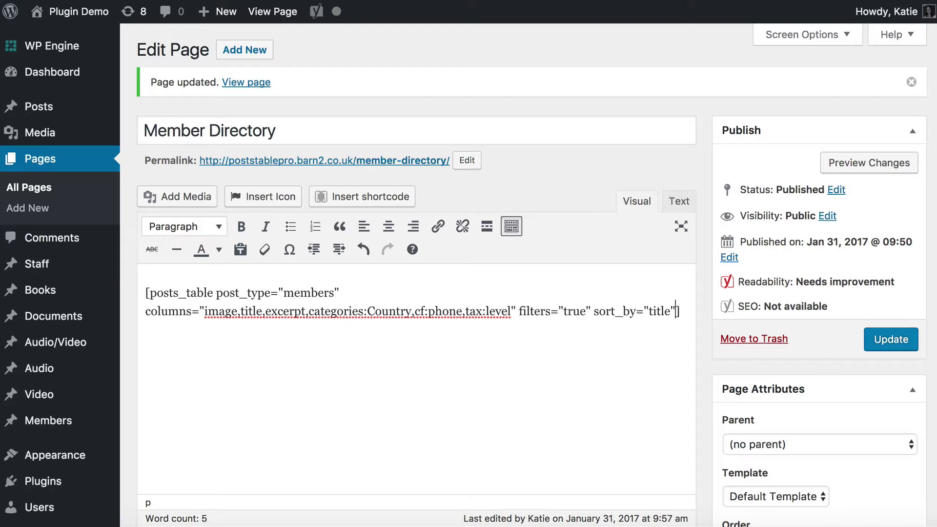
drag(672, 311, 647, 311)
click(647, 311)
click(900, 341)
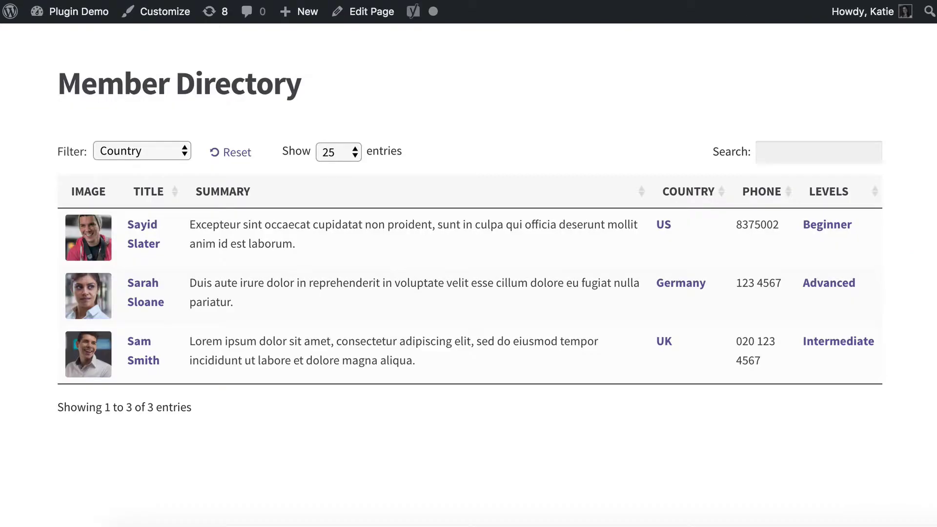
- Reload the Member Directory to check the filters and title sorting, then open the first member
key(super+r)
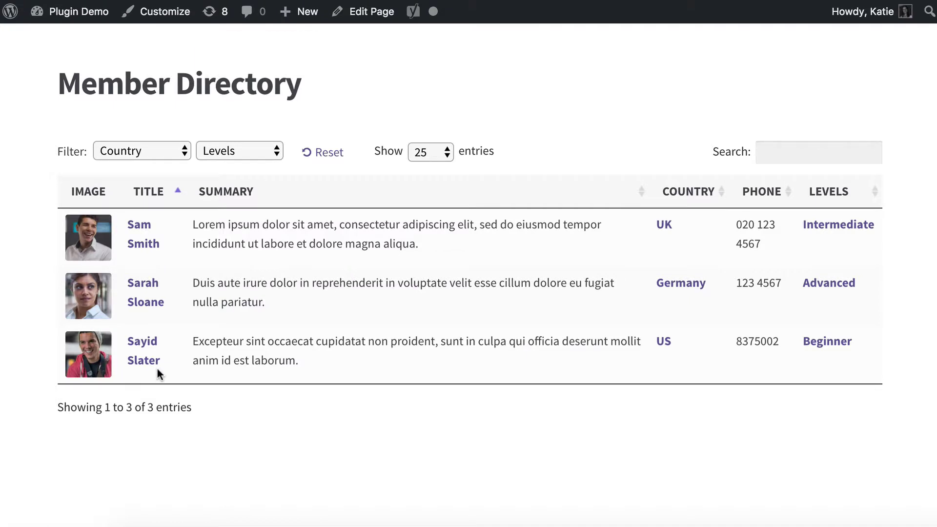
click(134, 242)
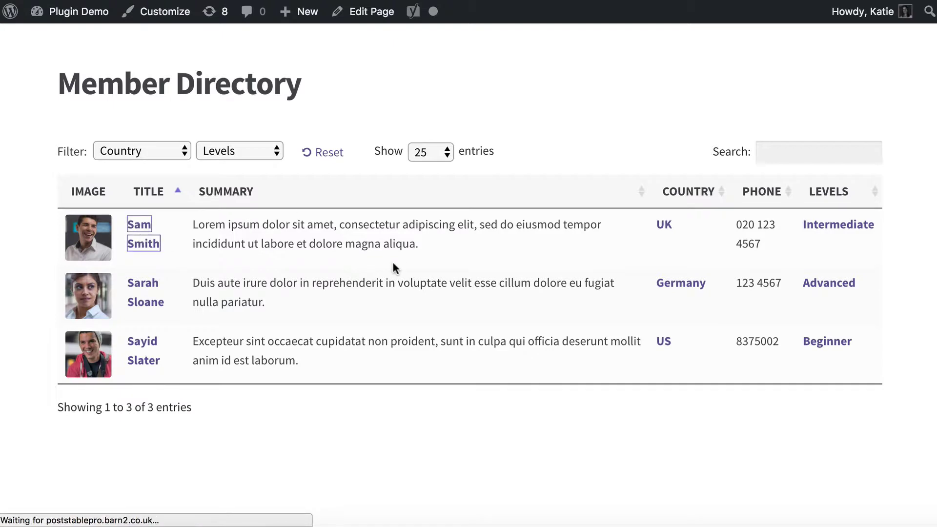
- Scroll the first member's profile, highlighting its posted date, name heading and biography
scroll(406, 348, down, 6)
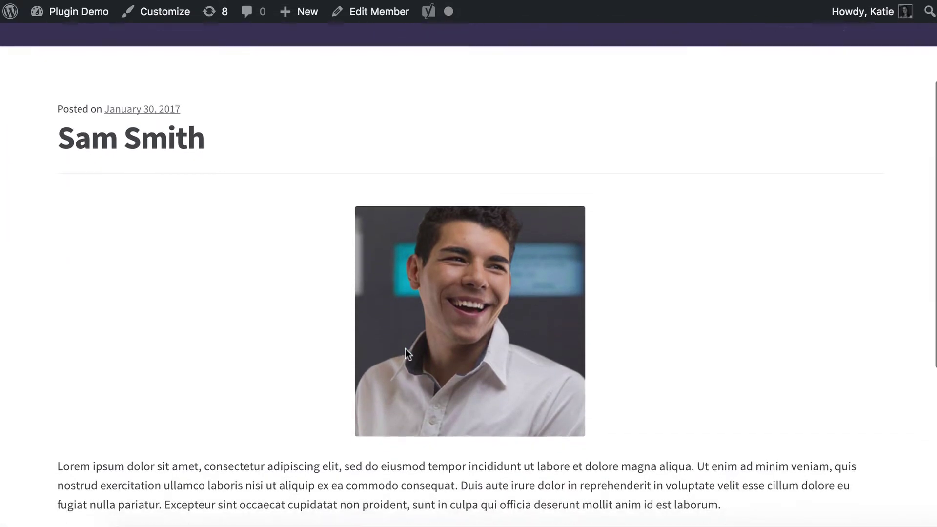
scroll(406, 349, up, 6)
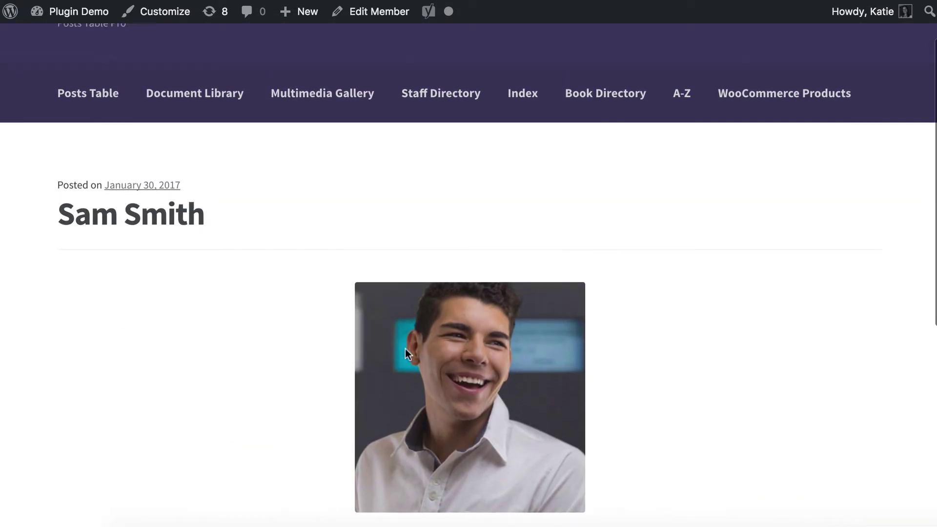
scroll(405, 349, down, 2)
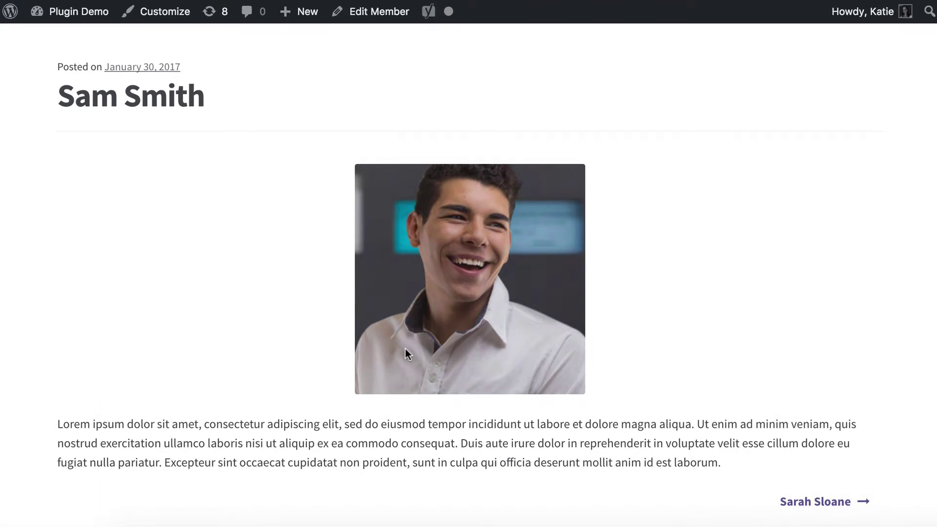
scroll(405, 349, down, 1)
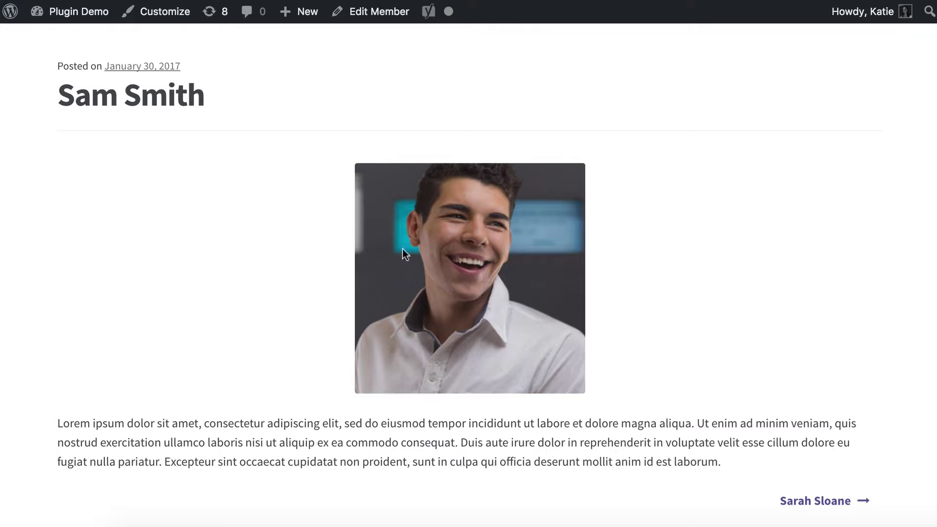
drag(57, 66, 195, 69)
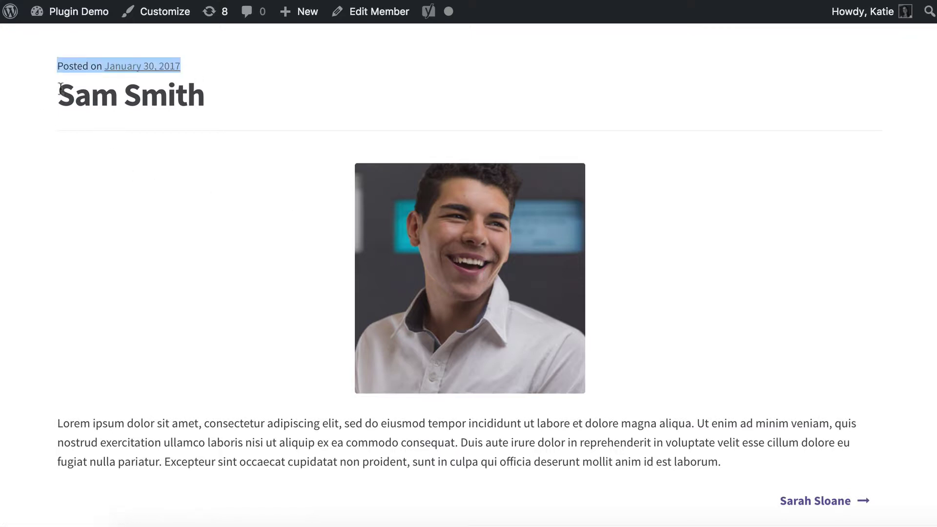
drag(57, 94, 243, 92)
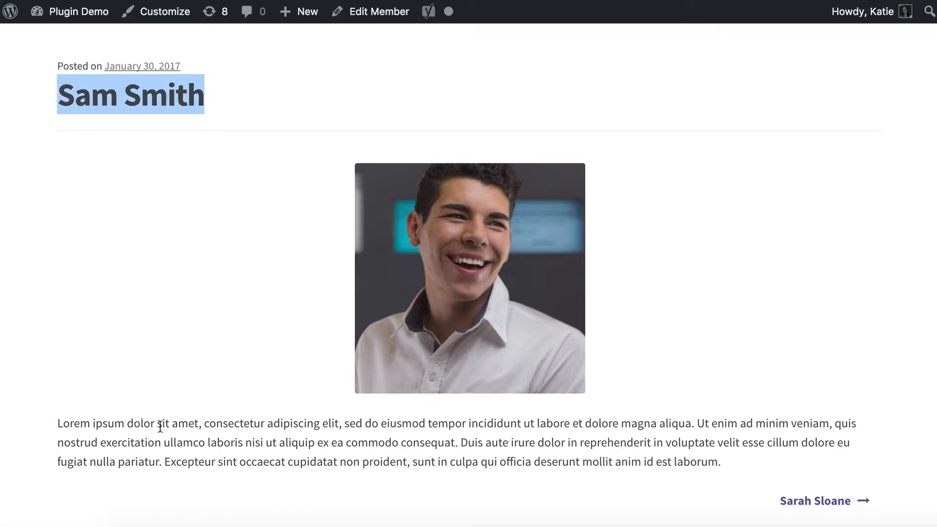
drag(57, 422, 644, 480)
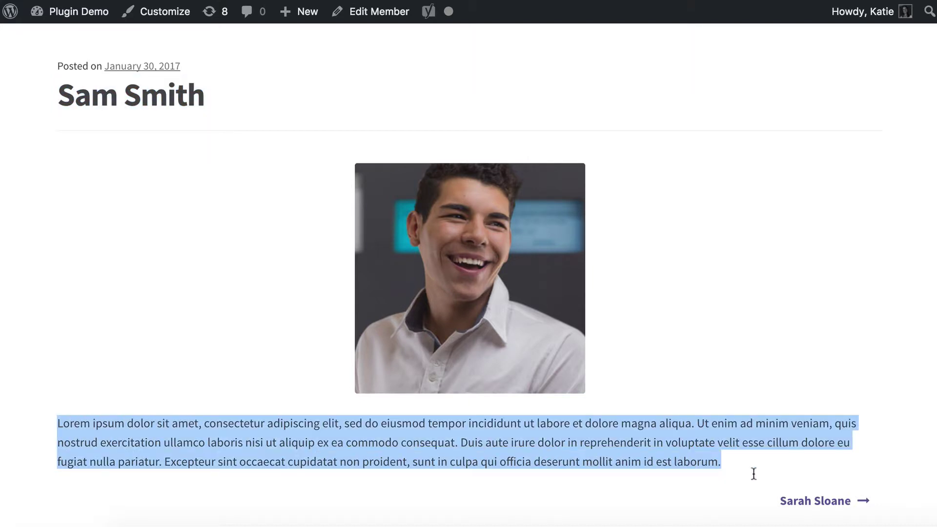
- Clear the selection and scroll through the rest of the profile page
scroll(776, 494, down, 1)
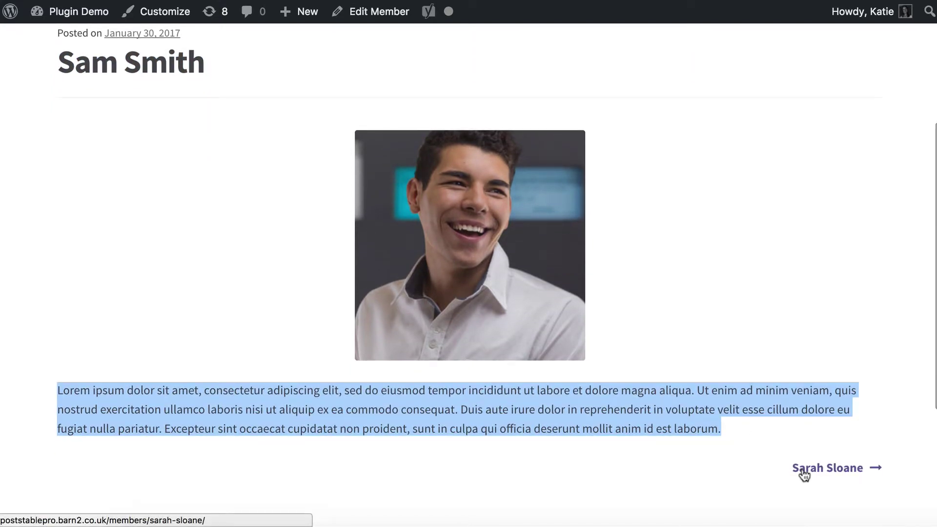
click(748, 427)
scroll(741, 428, up, 1)
scroll(740, 425, down, 1)
scroll(741, 425, up, 1)
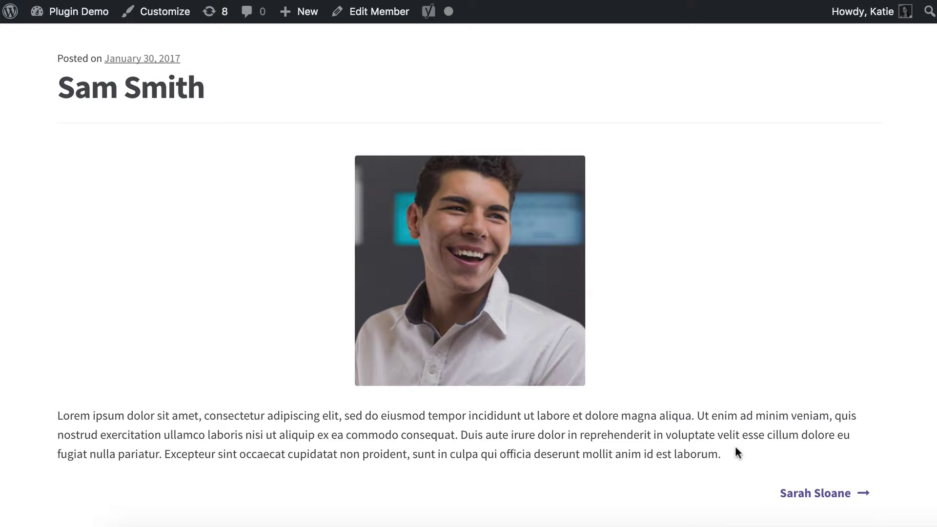
scroll(738, 453, down, 1)
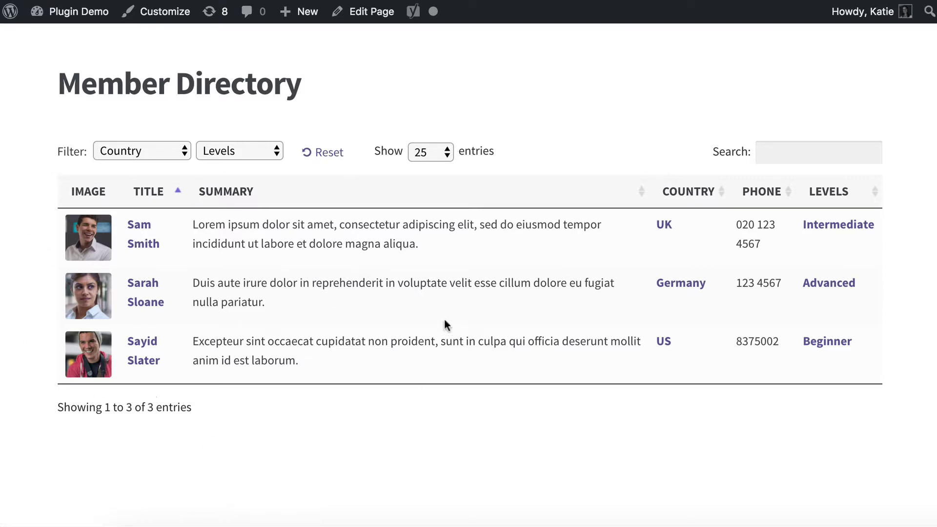
- Open the first member's profile from its title link, review it, and return to the directory
drag(737, 222, 774, 243)
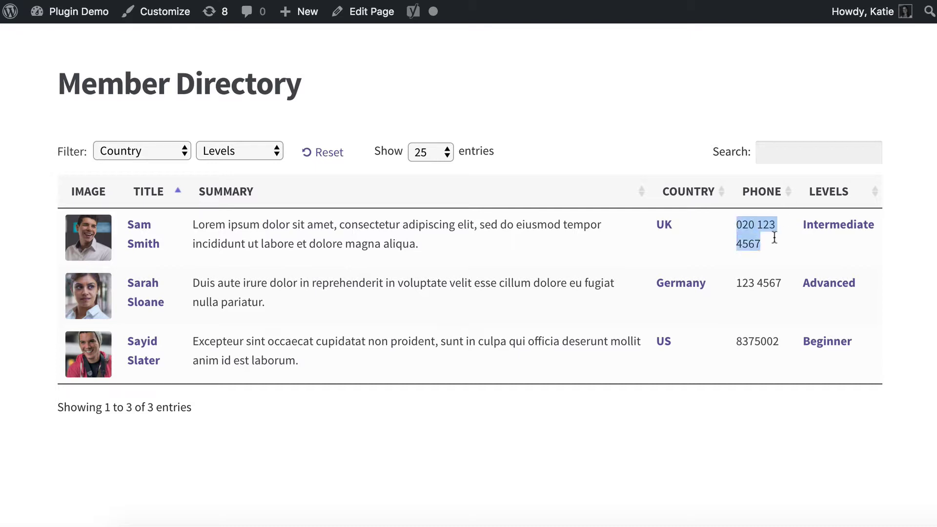
click(142, 234)
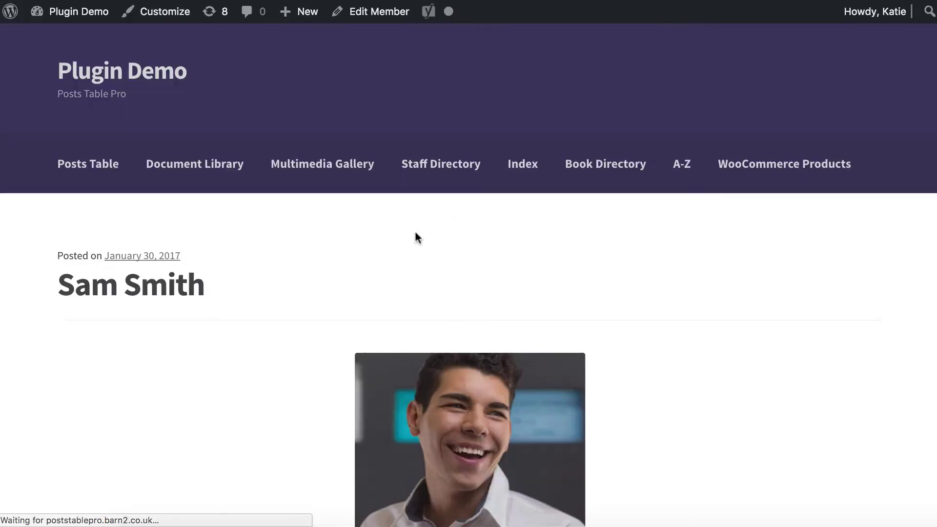
scroll(444, 380, down, 7)
scroll(444, 379, up, 3)
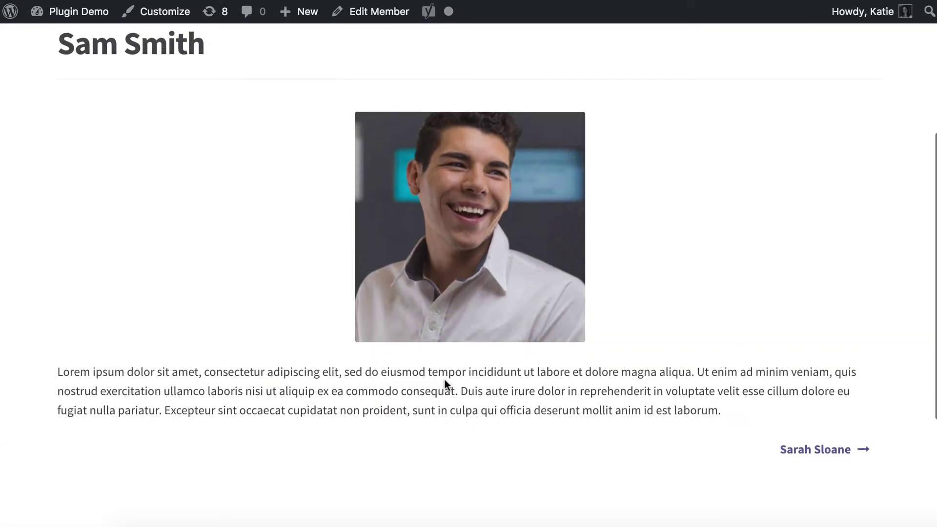
key(super+Left)
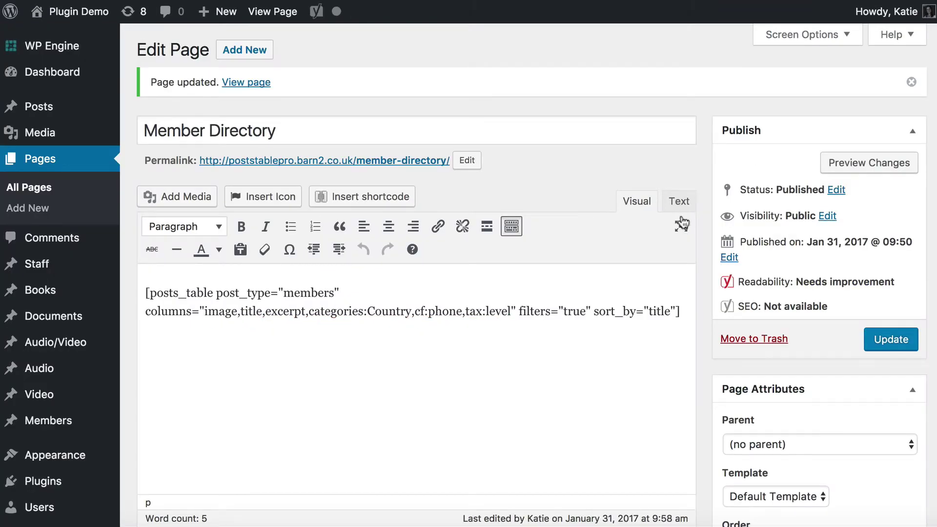
- Add links="false" to the shortcode and update the page
text(l)
text(inks=)
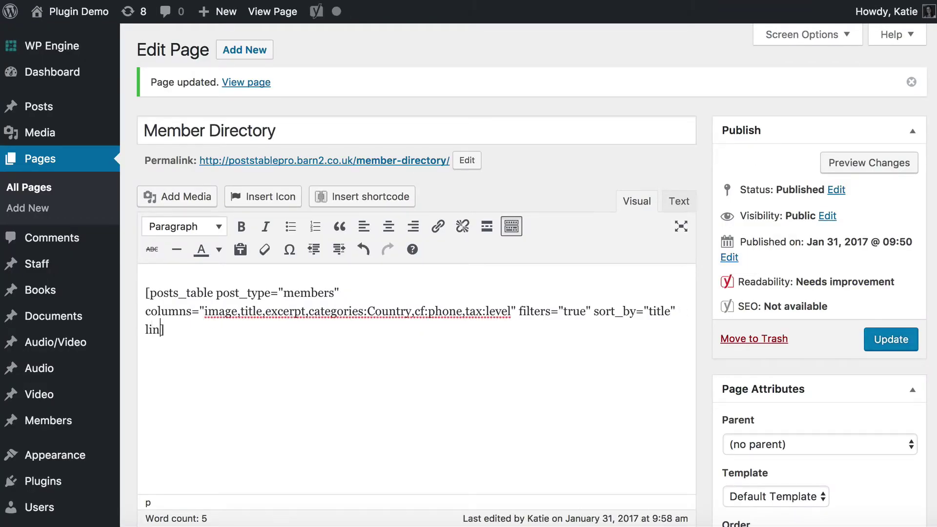
text("t)
key(BackSpace)
text(false")
click(869, 346)
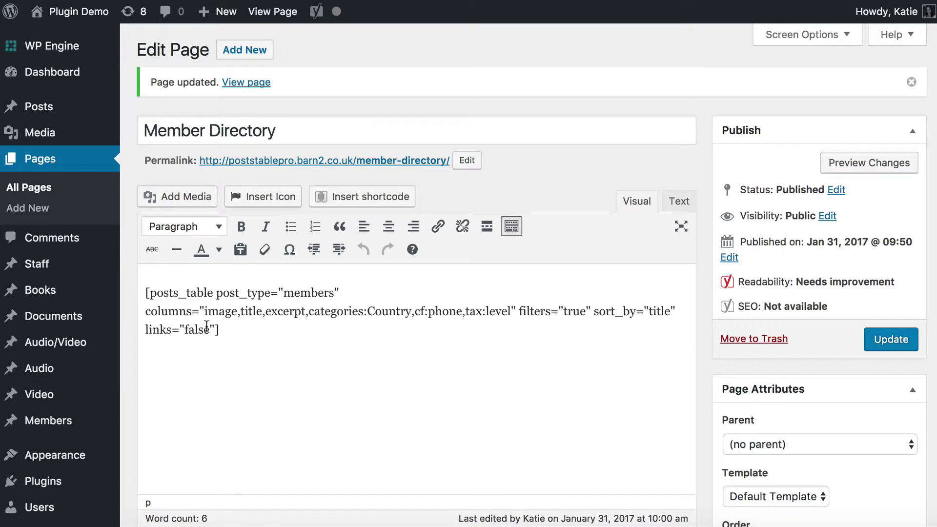
- Change the links value to none, update the page, and reload the Member Directory
drag(185, 330, 211, 330)
text(none)
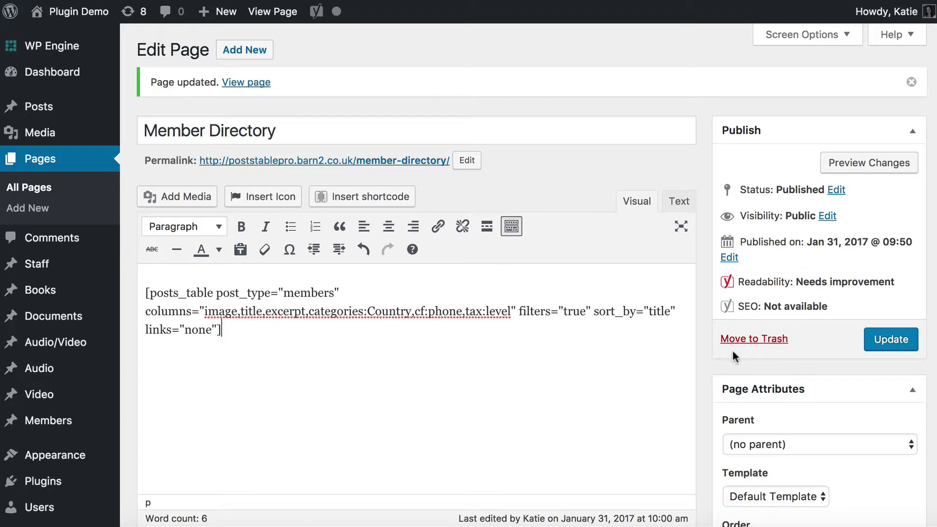
double_click(203, 331)
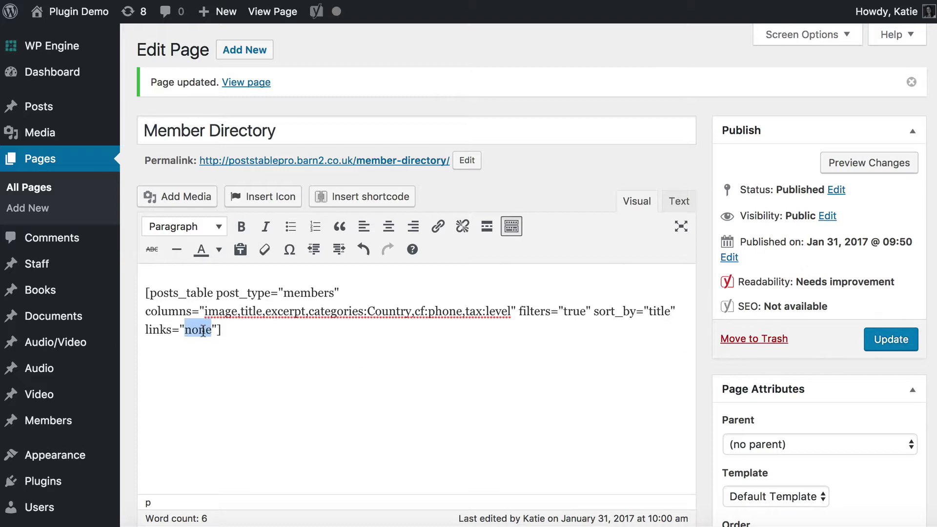
click(223, 330)
click(903, 340)
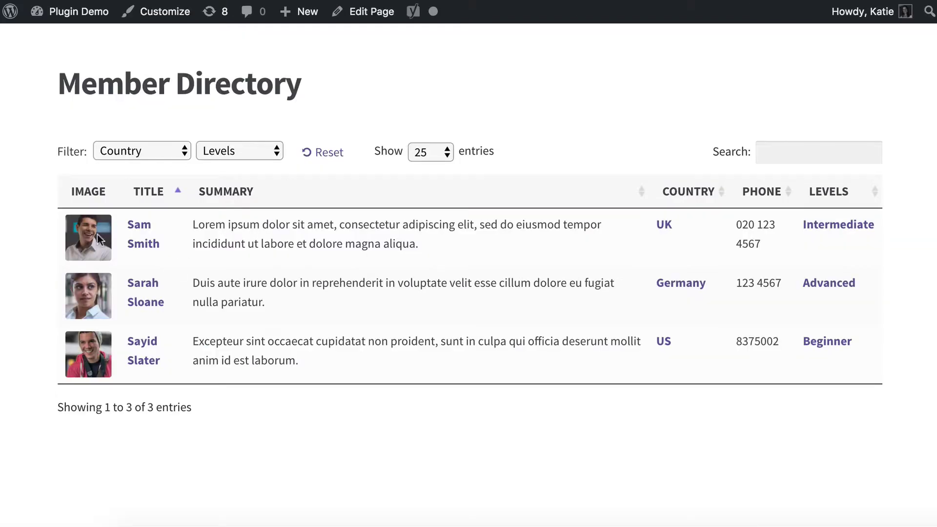
key(super+r)
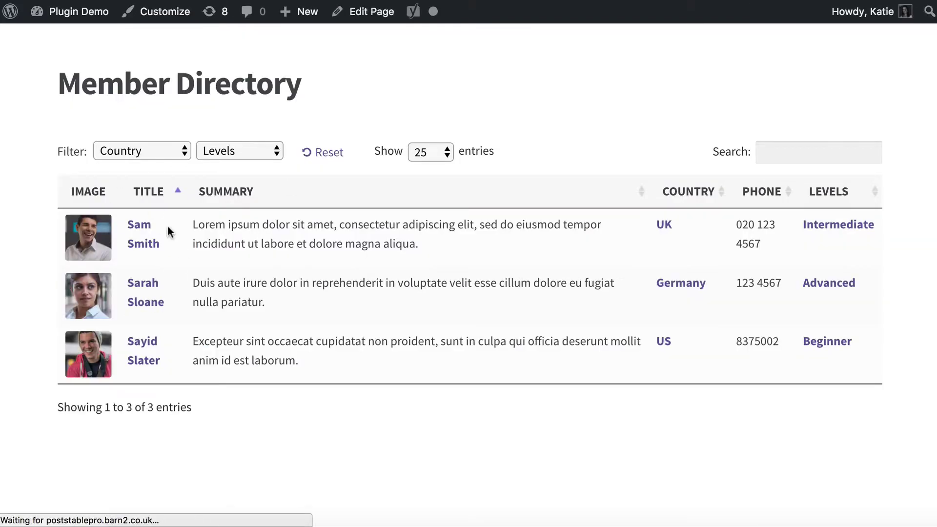
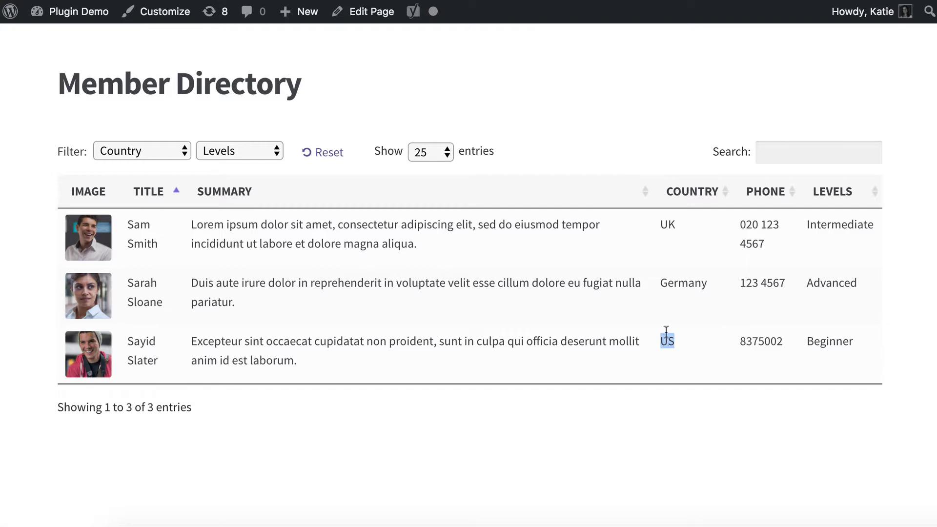
- Return to the Member Directory editor showing the posts_table shortcode with links="none"
double_click(662, 222)
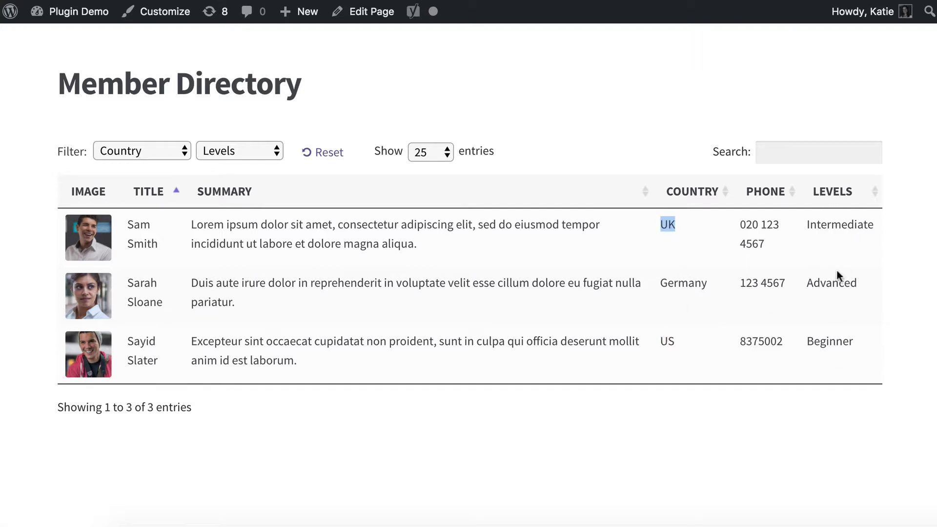
click(664, 217)
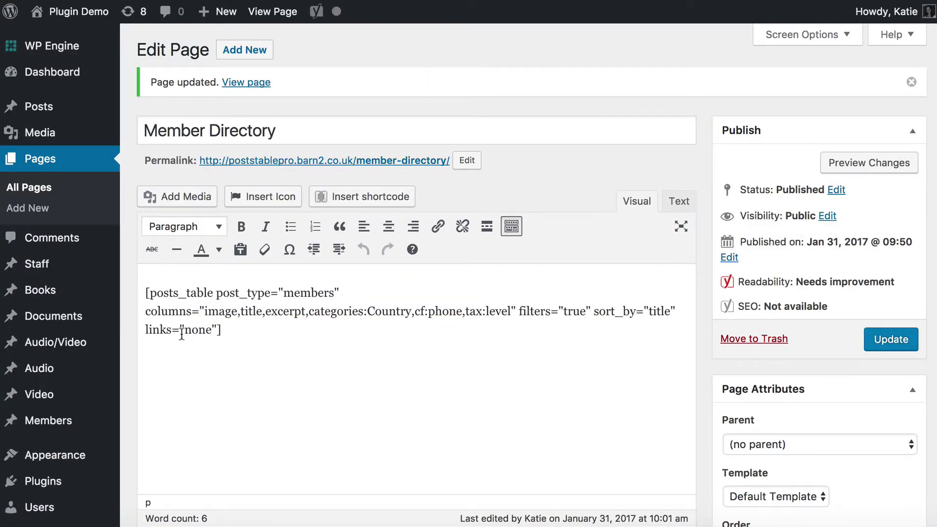
- Change the shortcode's links value from none to categories,tax:level
drag(186, 331, 212, 333)
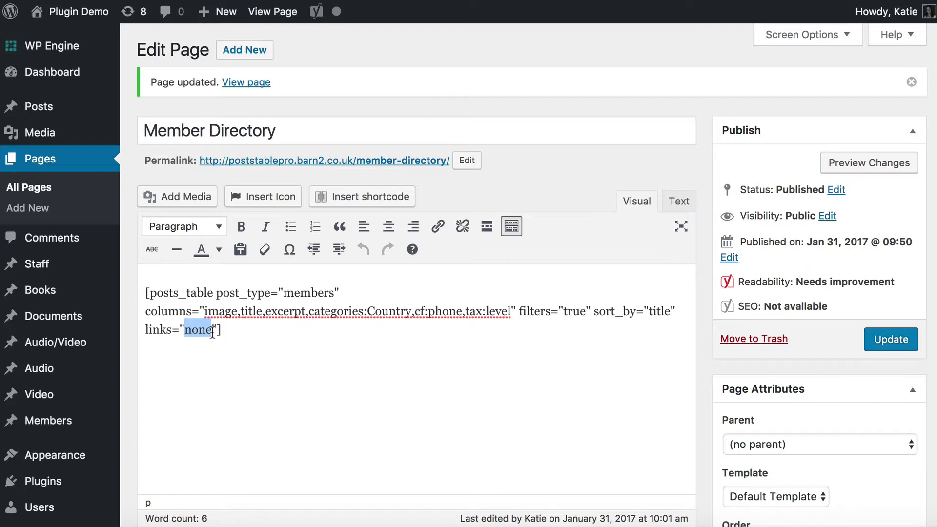
text(categroe)
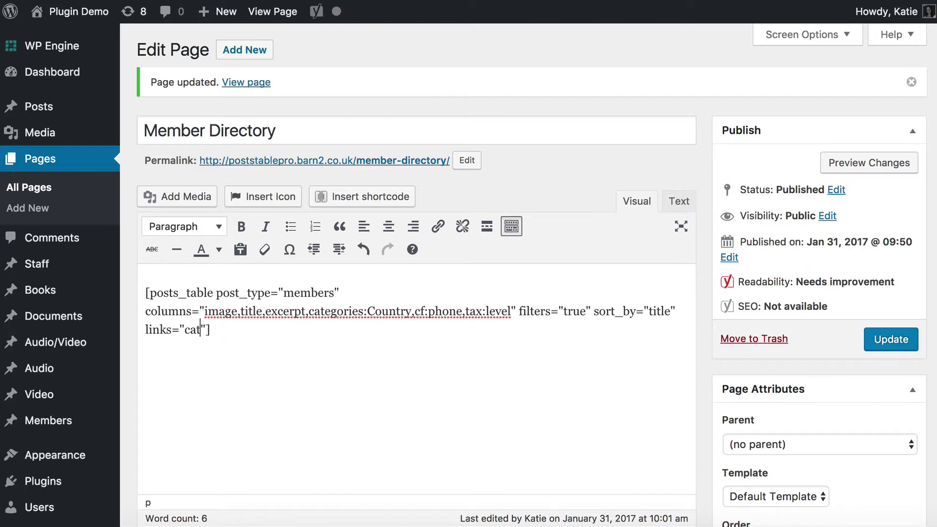
key(BackSpace)
key(BackSpace)
key(BackSpace)
text(ories,tax:level)
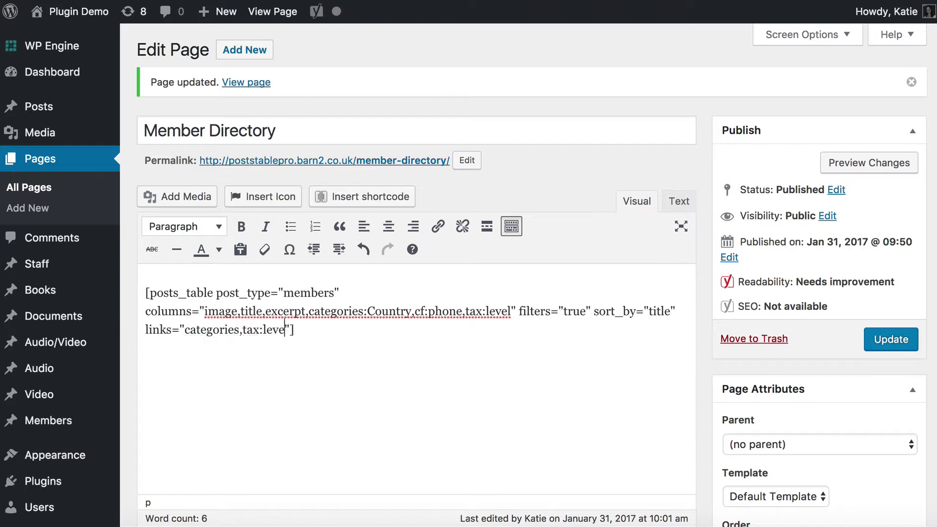
- Check the links value against the columns list, then update the page
double_click(325, 313)
click(315, 315)
drag(309, 313, 366, 311)
drag(466, 311, 512, 312)
drag(185, 329, 293, 332)
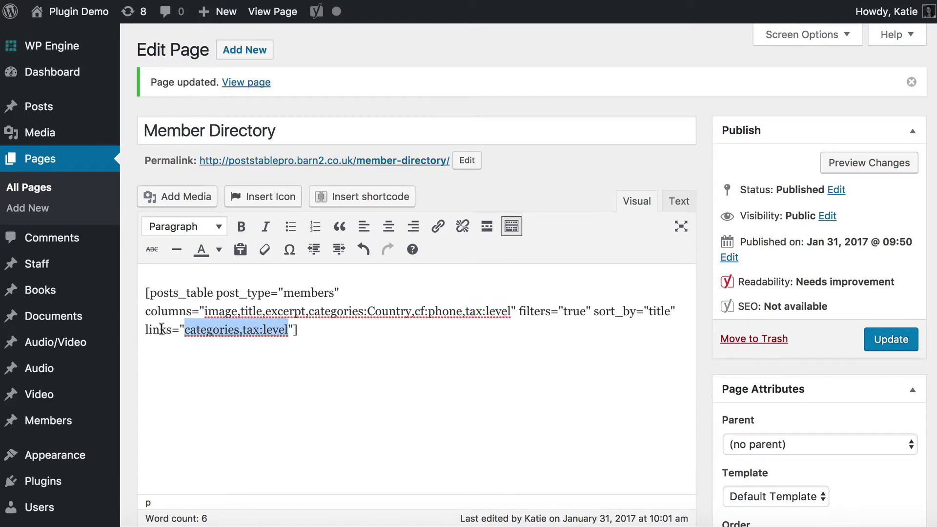
click(874, 346)
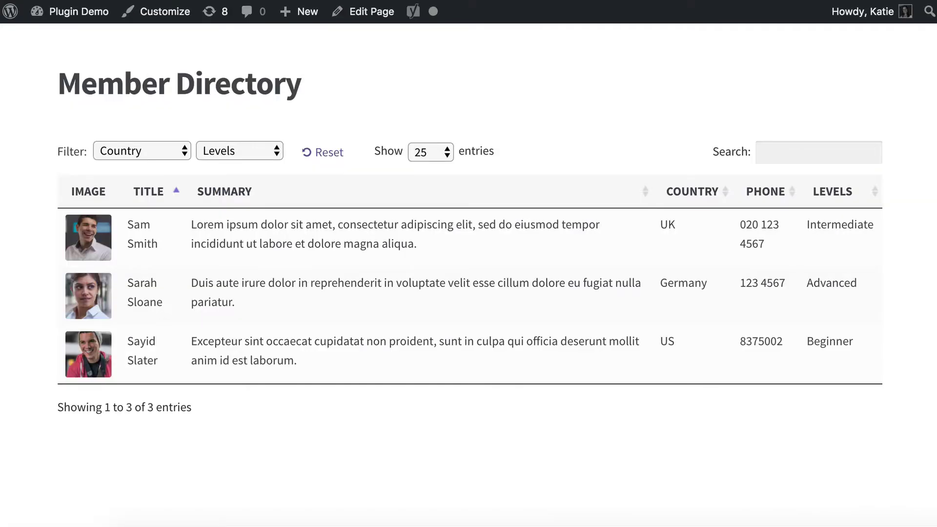
- Reload the live page so country values link to category archives such as Germany
key(super+r)
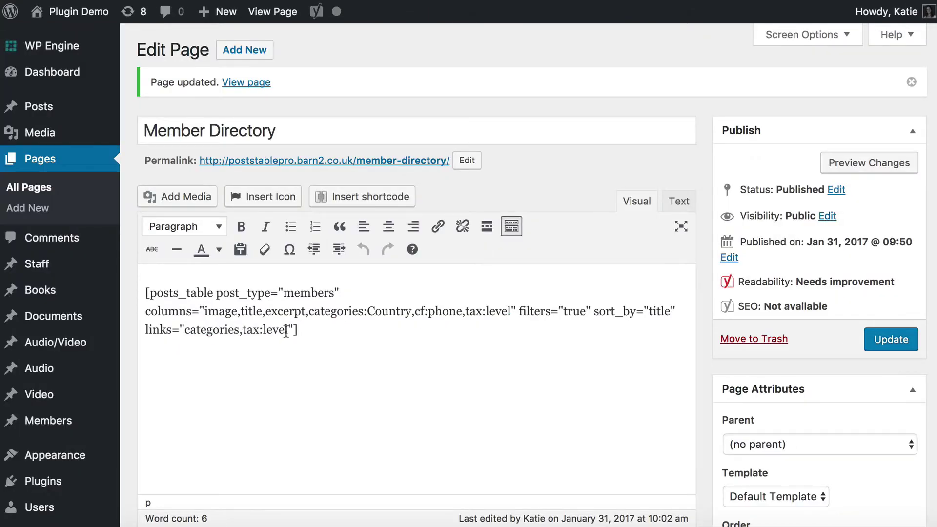
click(286, 331)
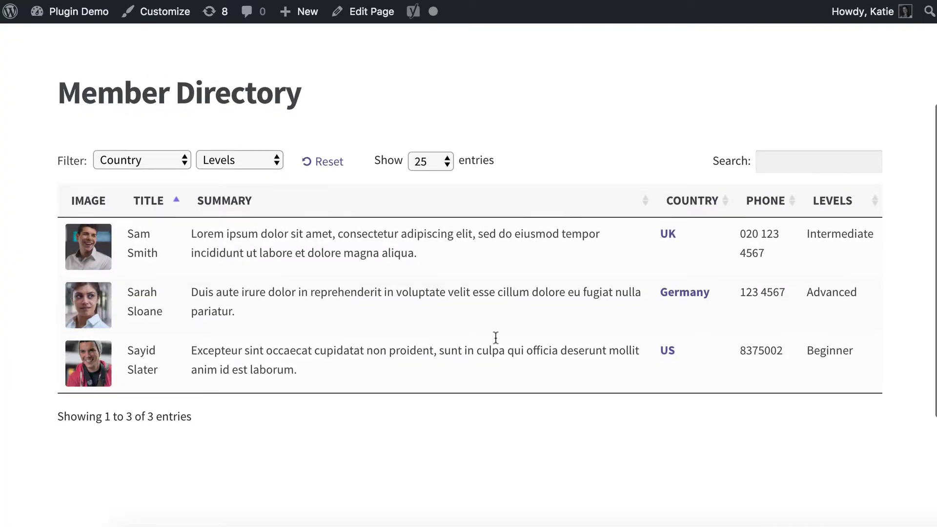
scroll(496, 337, up, 1)
scroll(495, 337, down, 1)
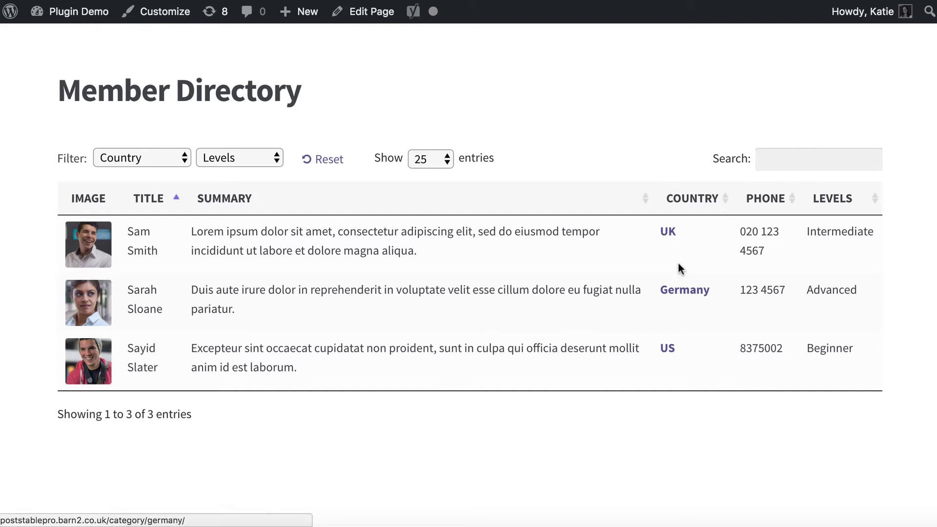
- Filter the table to Beginner level members, then reset it to show all entries
click(221, 157)
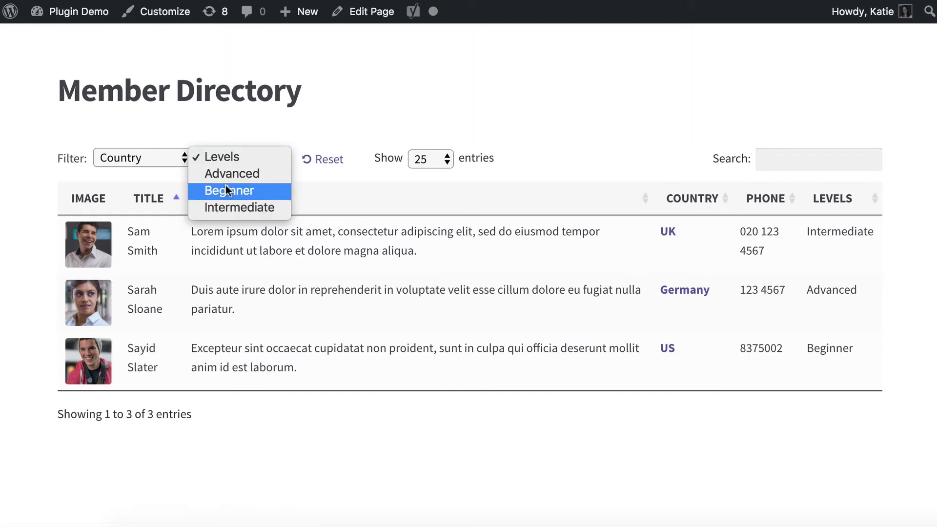
click(226, 190)
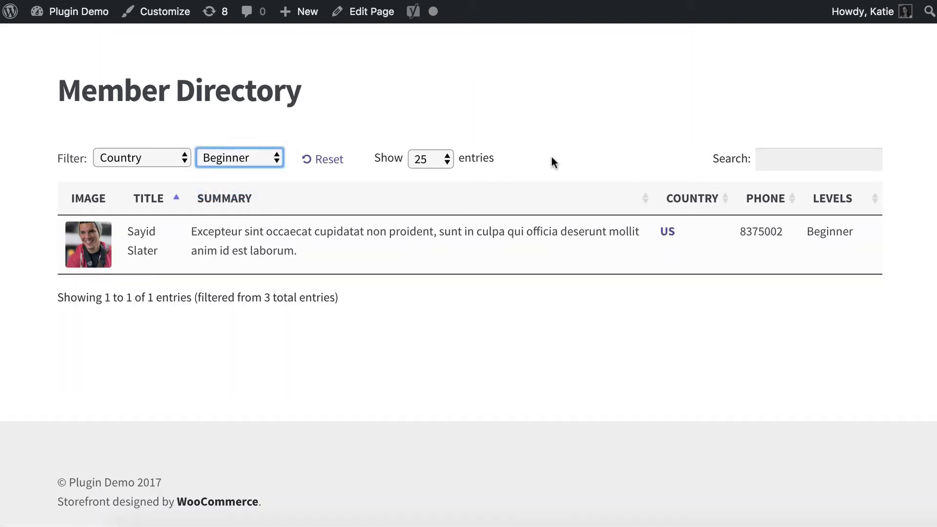
click(340, 161)
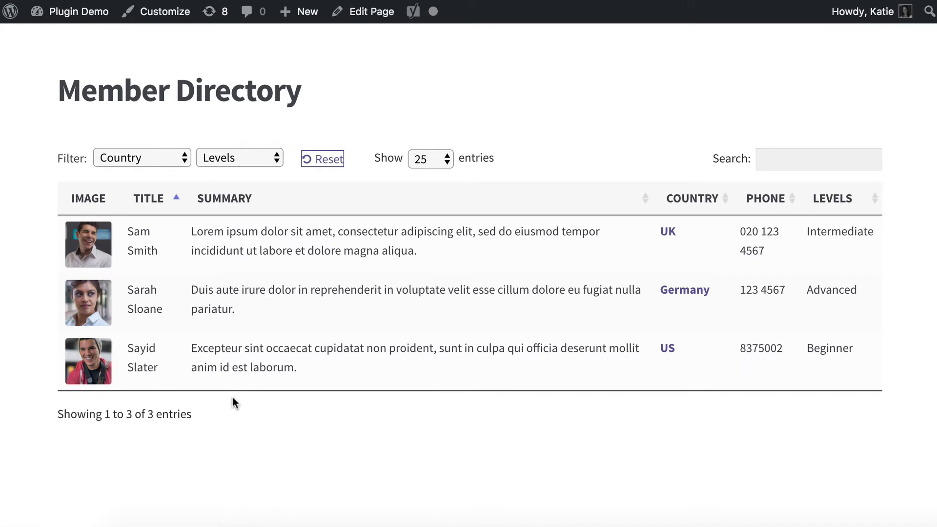
- Go back to the page editor with the links="categories,tax:level" shortcode
click(277, 317)
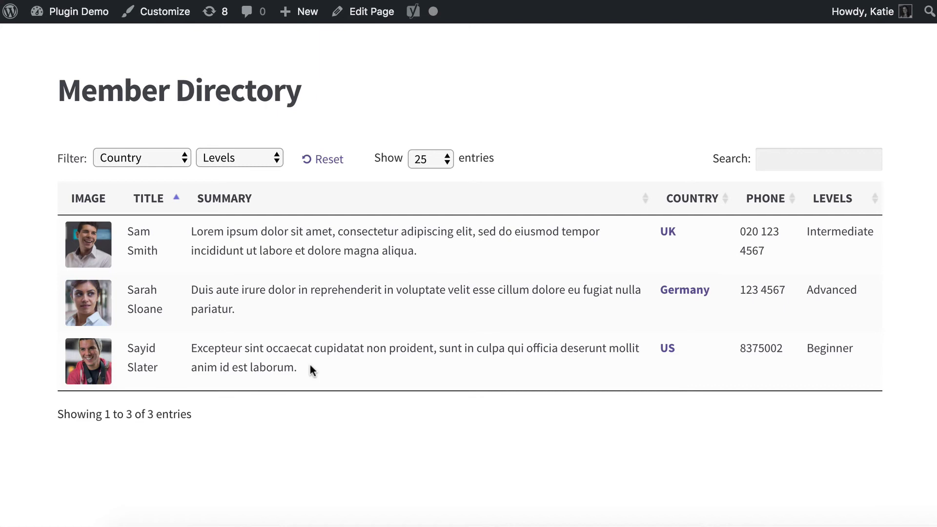
drag(300, 365, 192, 348)
click(192, 348)
drag(57, 90, 296, 89)
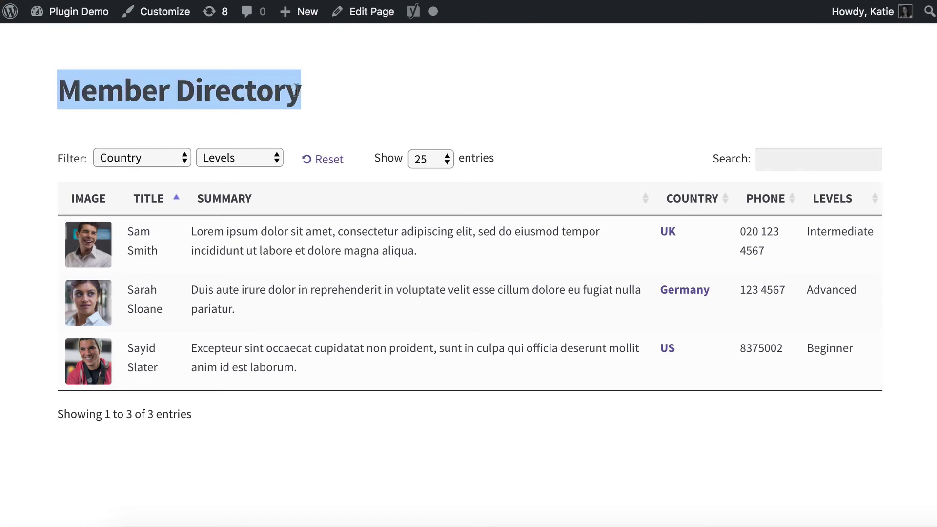
click(325, 93)
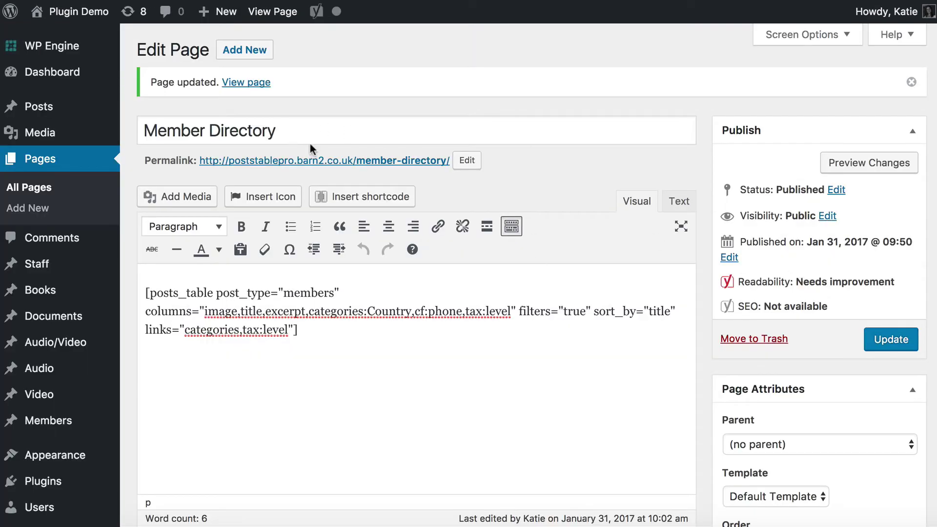
- Set the page visibility to Password protected with a password, update, and reload the live page
drag(740, 216, 817, 215)
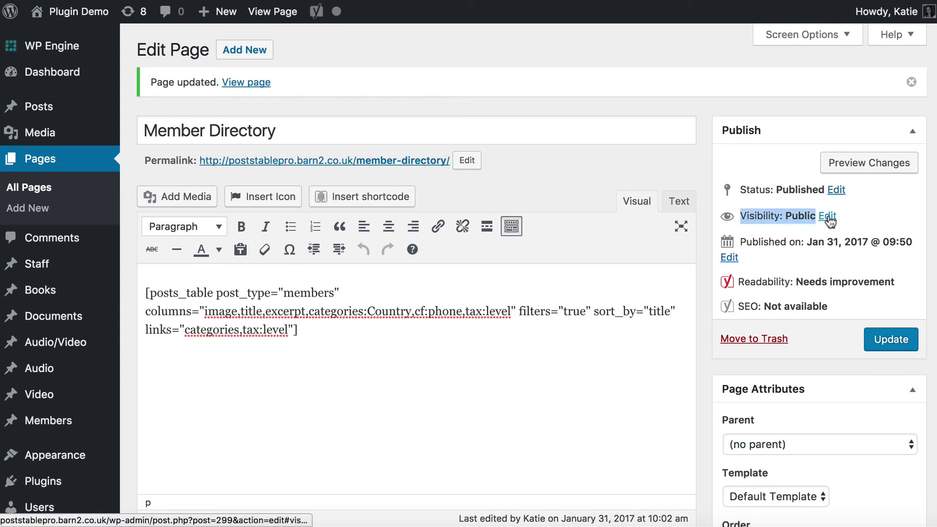
click(828, 218)
click(726, 248)
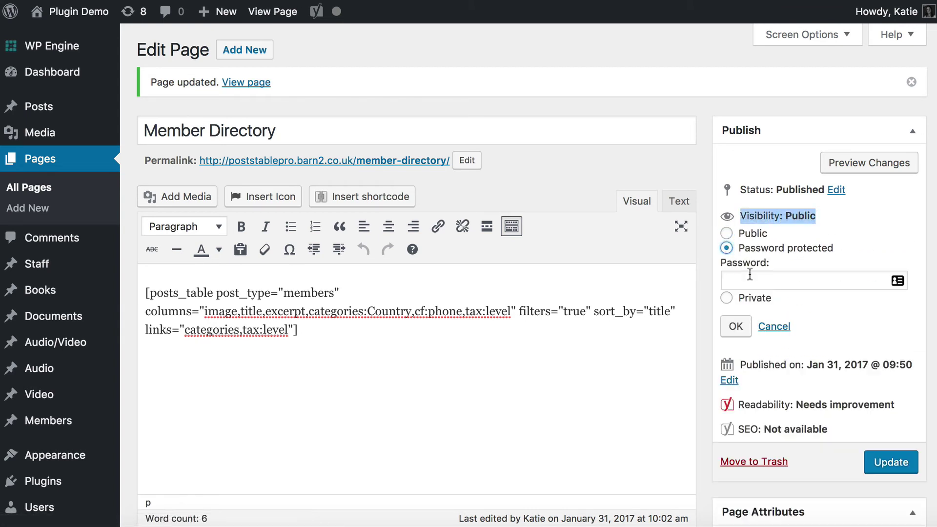
click(751, 282)
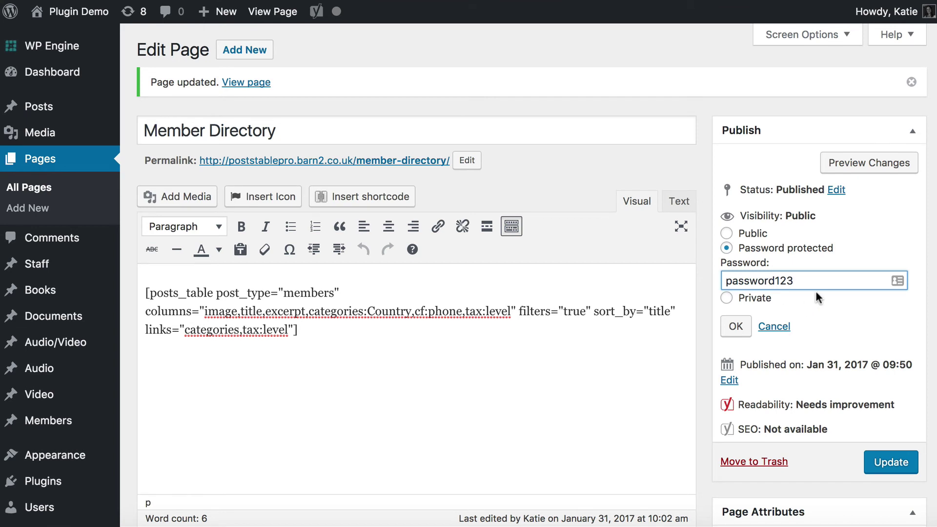
click(738, 327)
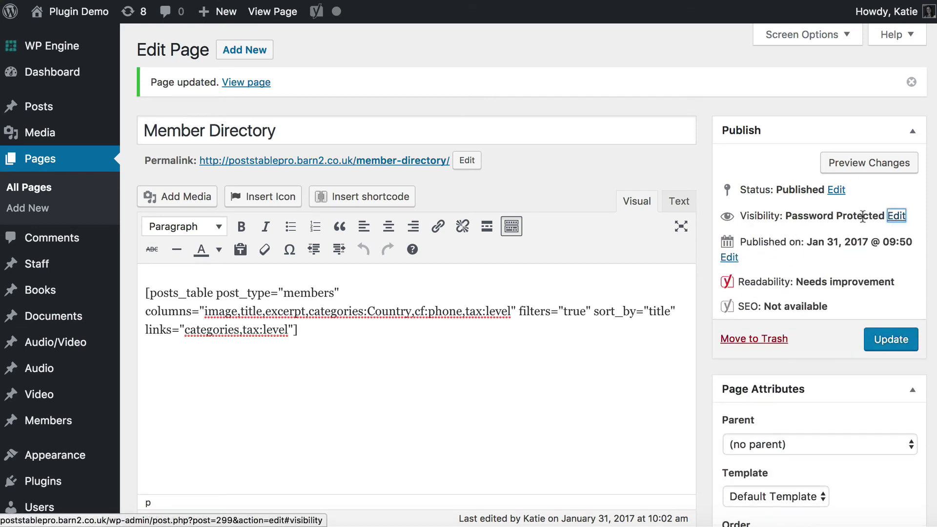
click(886, 340)
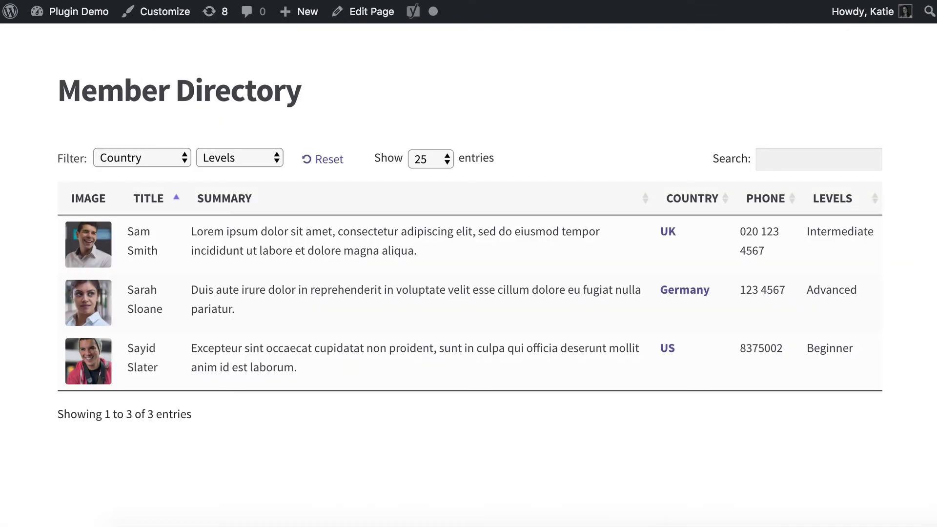
key(super+r)
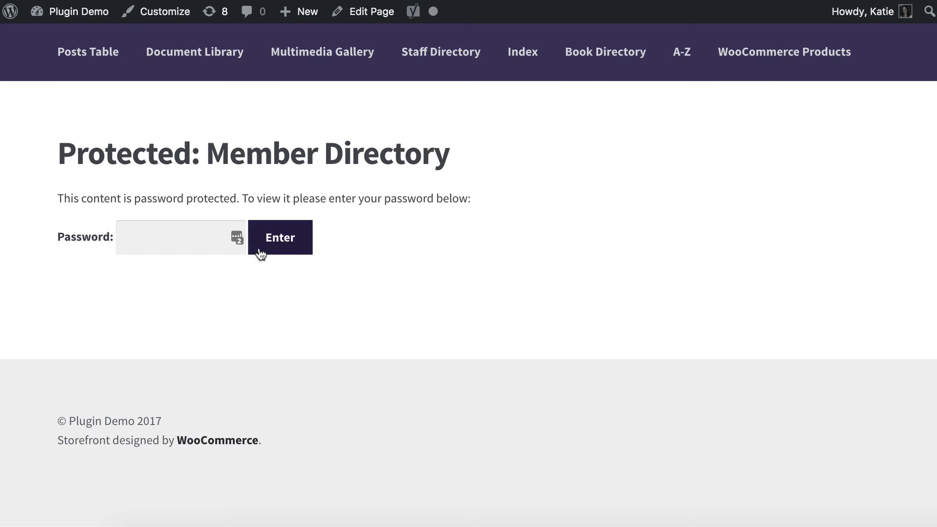
- Enter the page password and dismiss the LastPass prompt to reveal the 3 member entries
click(196, 241)
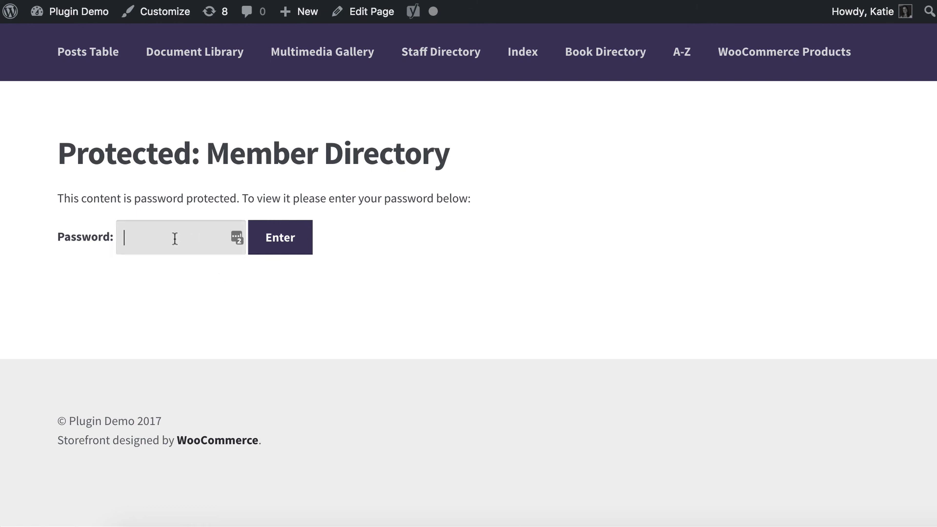
click(279, 247)
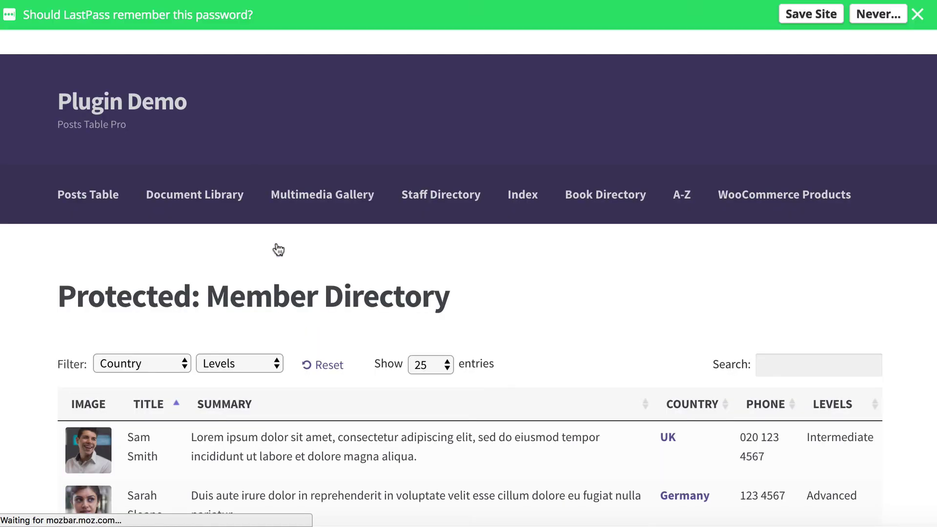
scroll(374, 353, down, 3)
scroll(374, 358, down, 1)
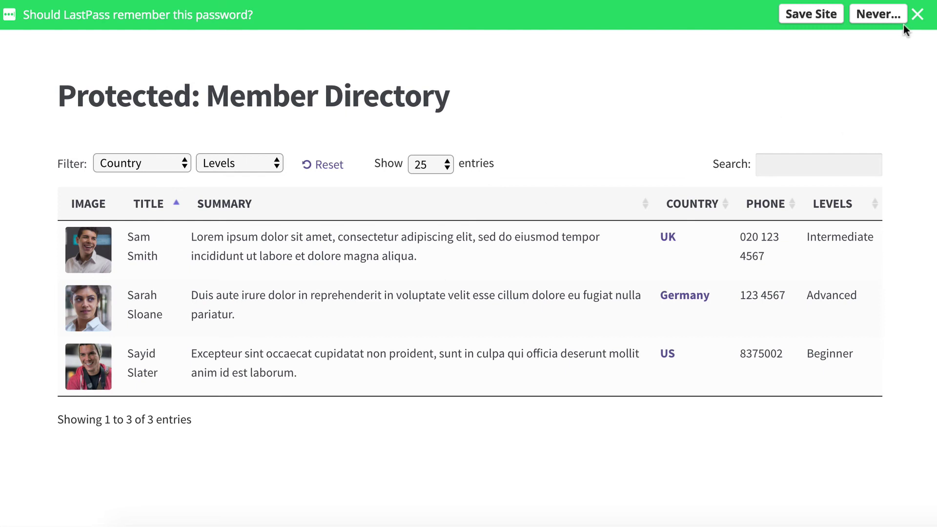
click(918, 14)
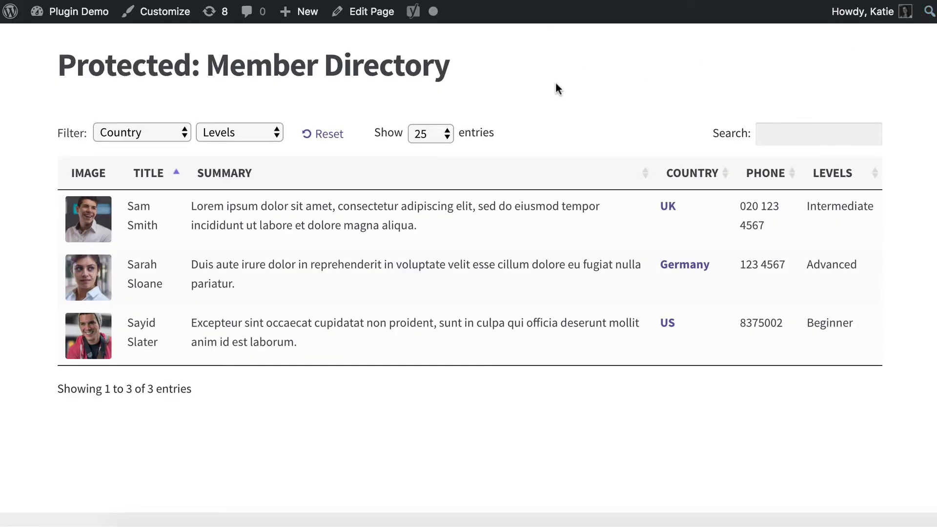
scroll(557, 84, up, 1)
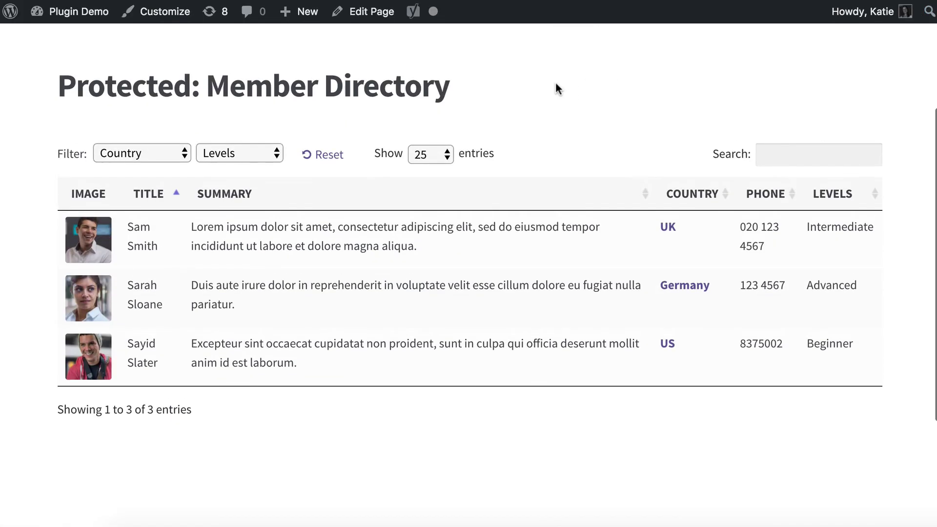